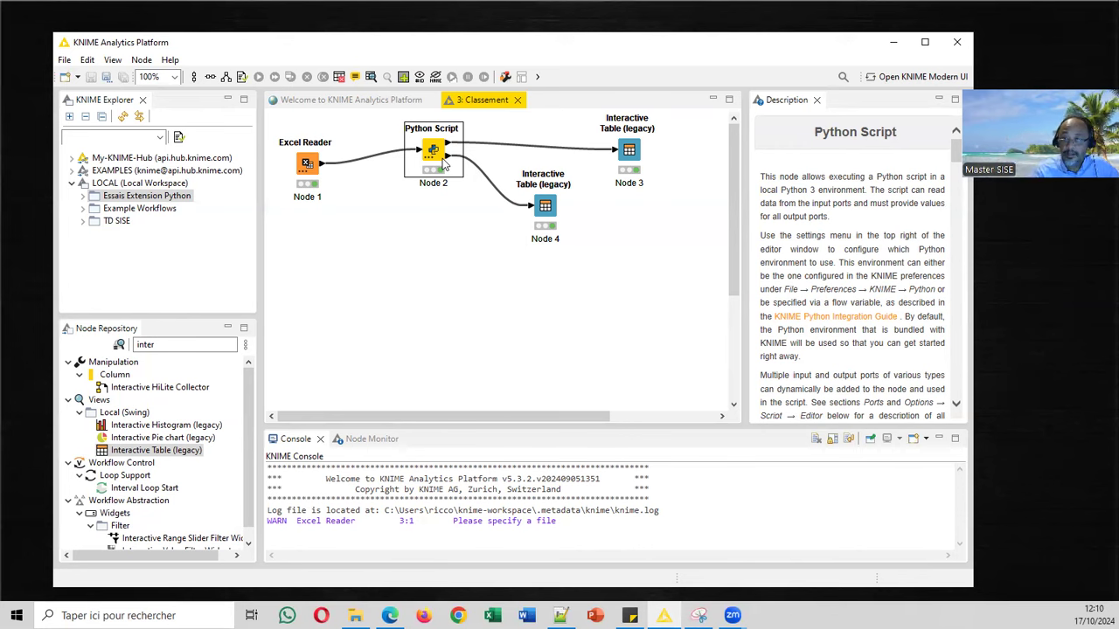
# Add a pickled output object port to the Python Script node.
pyautogui.rightClick(443, 163)
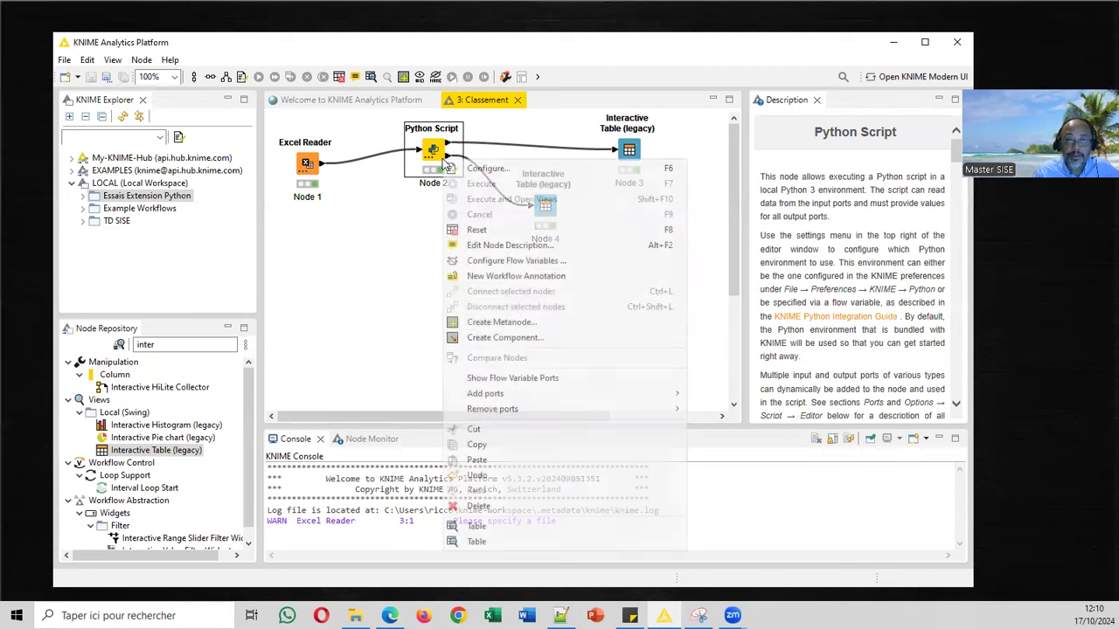
pyautogui.moveTo(511, 393)
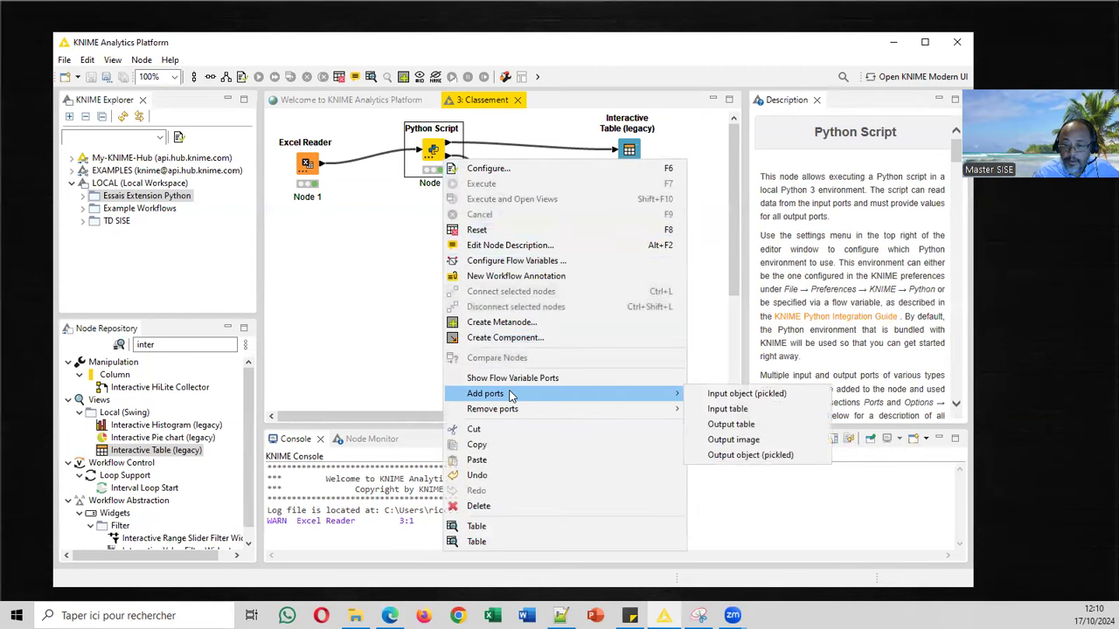
pyautogui.click(743, 456)
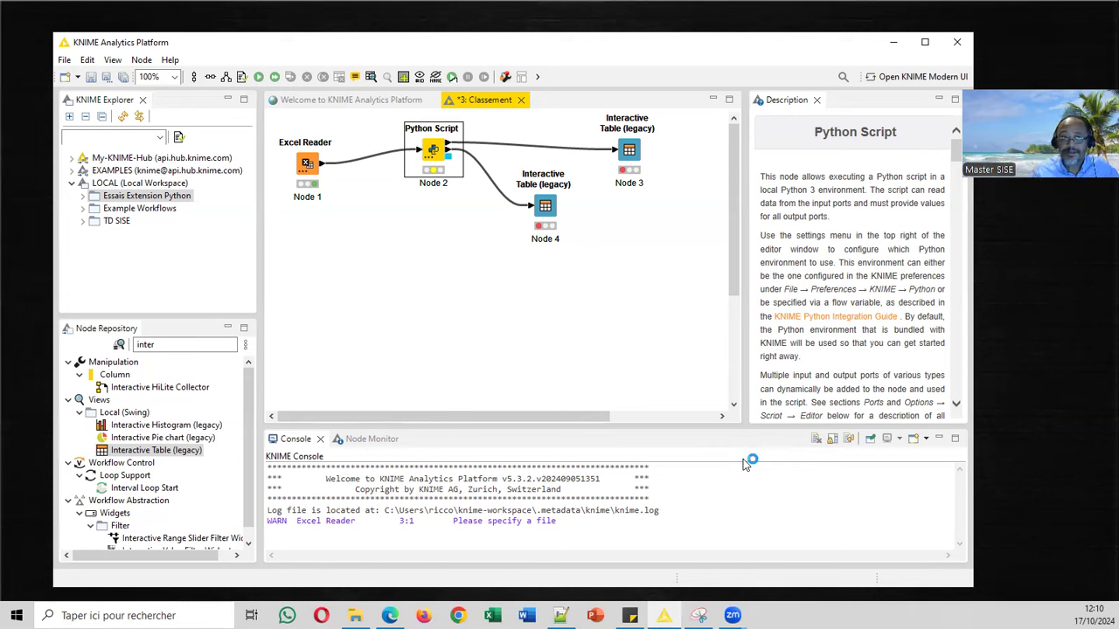
# Append the comment "#envoyer l'objet régression lui-même en sortie" and the line "knio.output_objects[0] = LR" to the node's Python script, and save the workflow.
pyautogui.rightClick(435, 151)
pyautogui.click(478, 159)
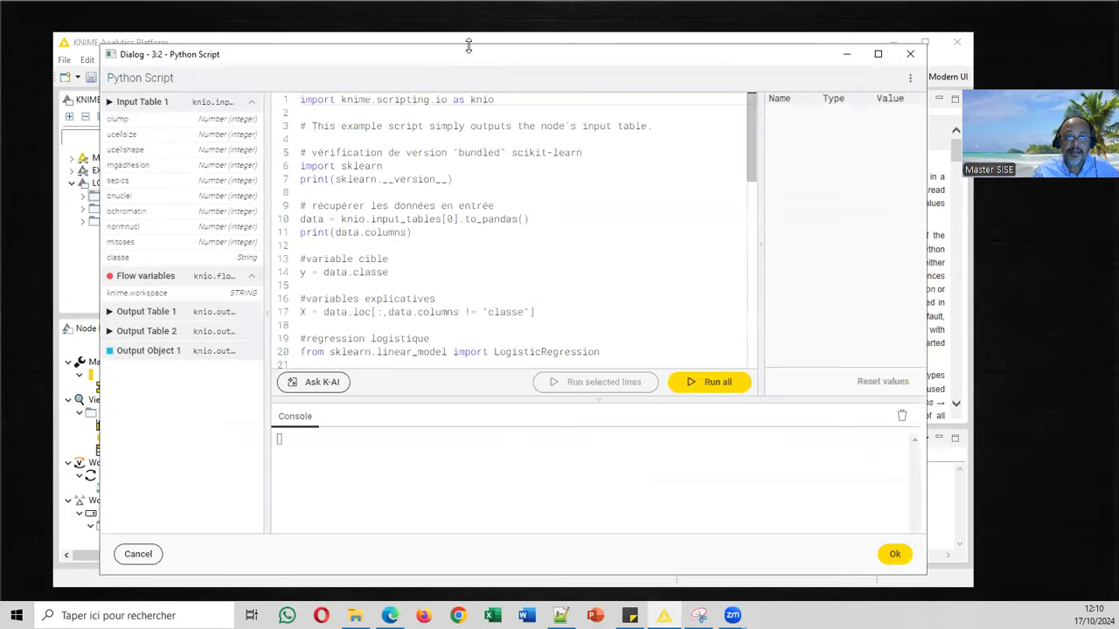
pyautogui.moveTo(468, 46); pyautogui.dragTo(469, 166)
pyautogui.moveTo(755, 254); pyautogui.dragTo(756, 393)
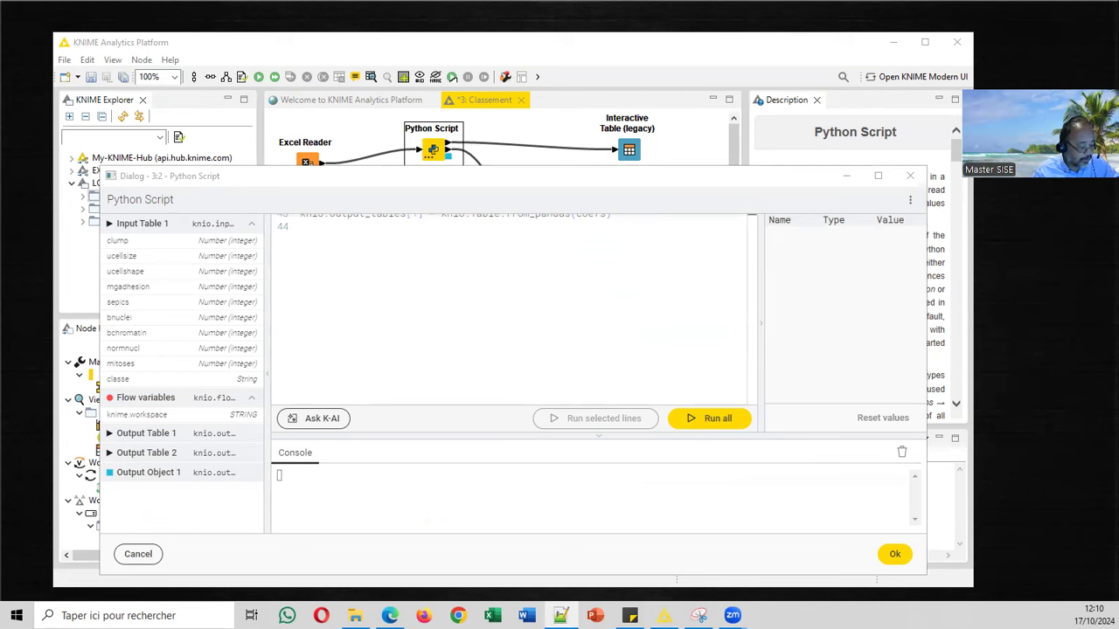
pyautogui.click(324, 240)
pyautogui.press('Return')
pyautogui.write("#envoyer l'objet régression lui-même en sortie knio.output_objects[0] = LR")
pyautogui.press('Return')
pyautogui.hotkey('ctrl', 's')
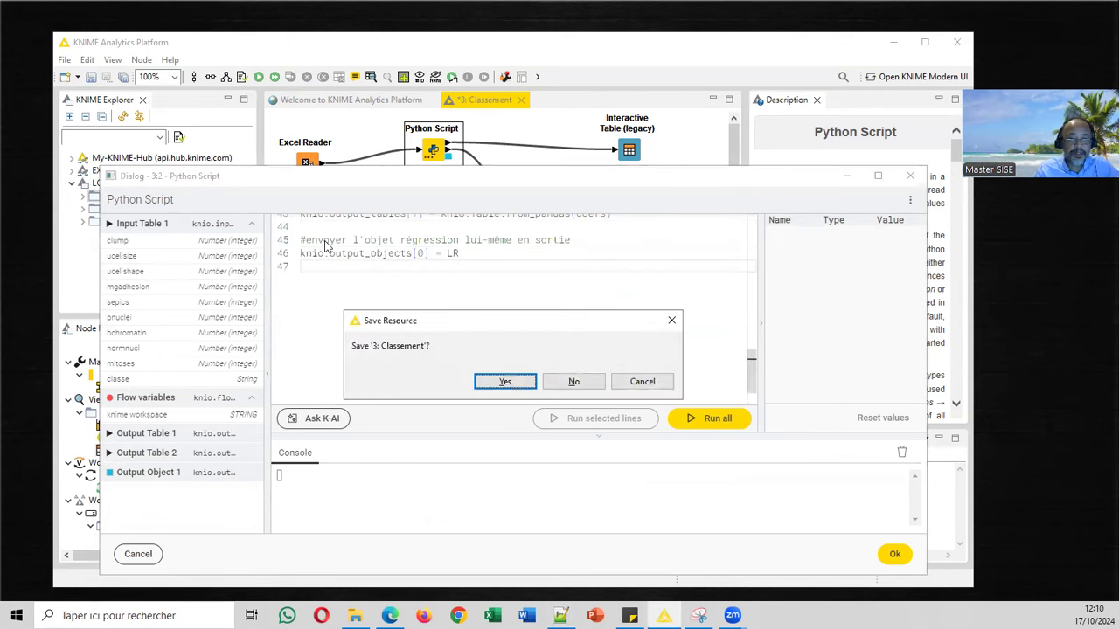
pyautogui.click(514, 386)
# Review where the script instantiates, fits and uses the LR logistic regression object, through to the output object assignment.
pyautogui.scroll(6, 536, 366)
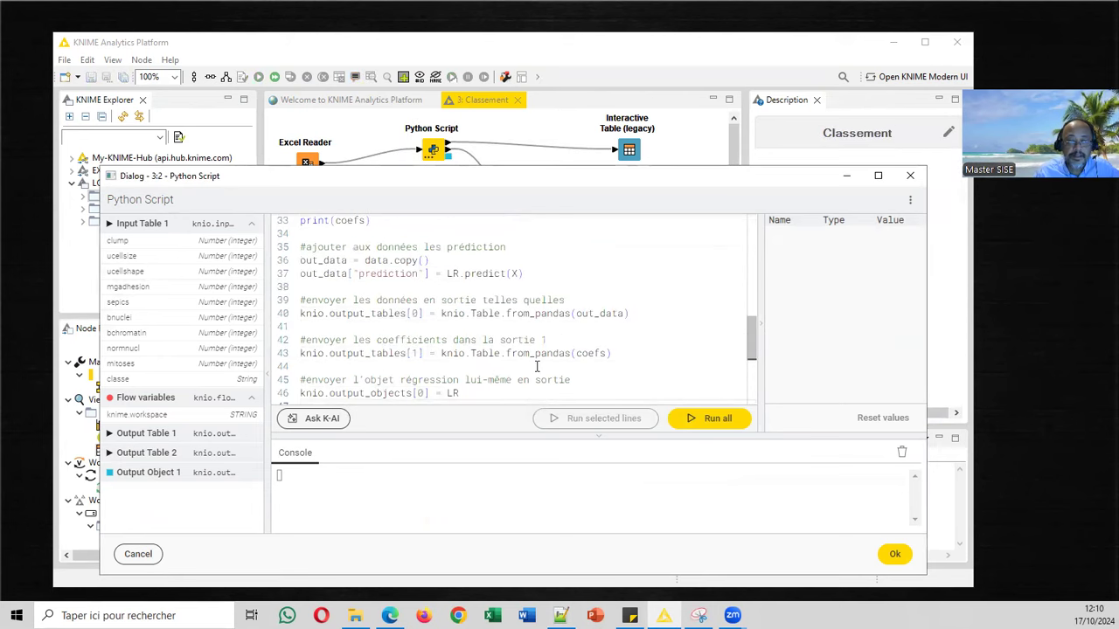
pyautogui.scroll(1, 537, 366)
pyautogui.click(533, 227)
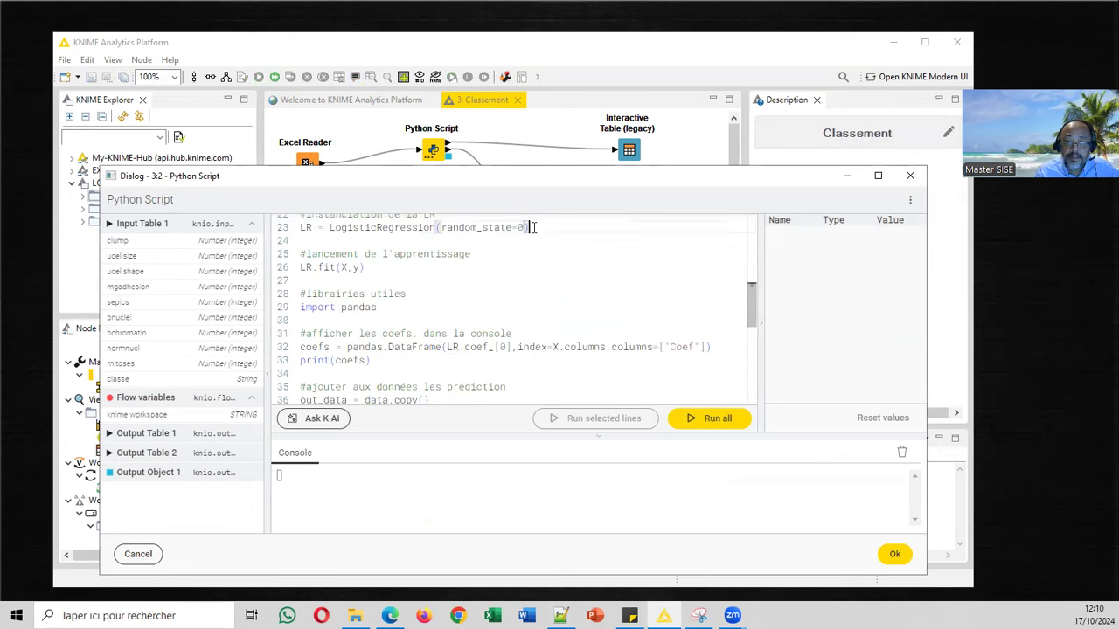
pyautogui.click(392, 264)
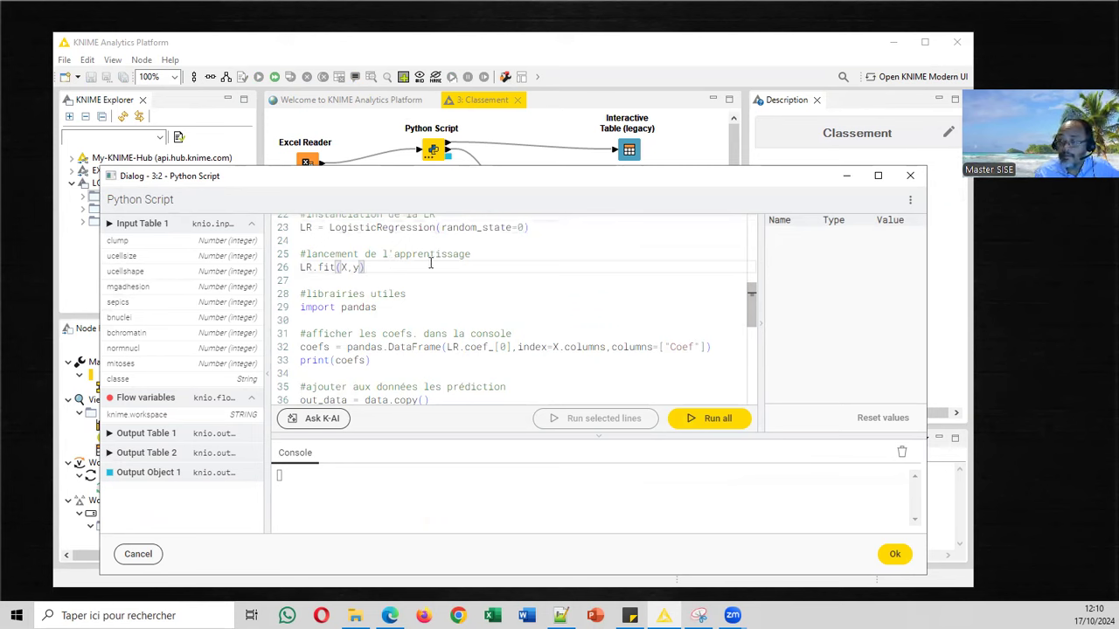
pyautogui.scroll(-5, 453, 264)
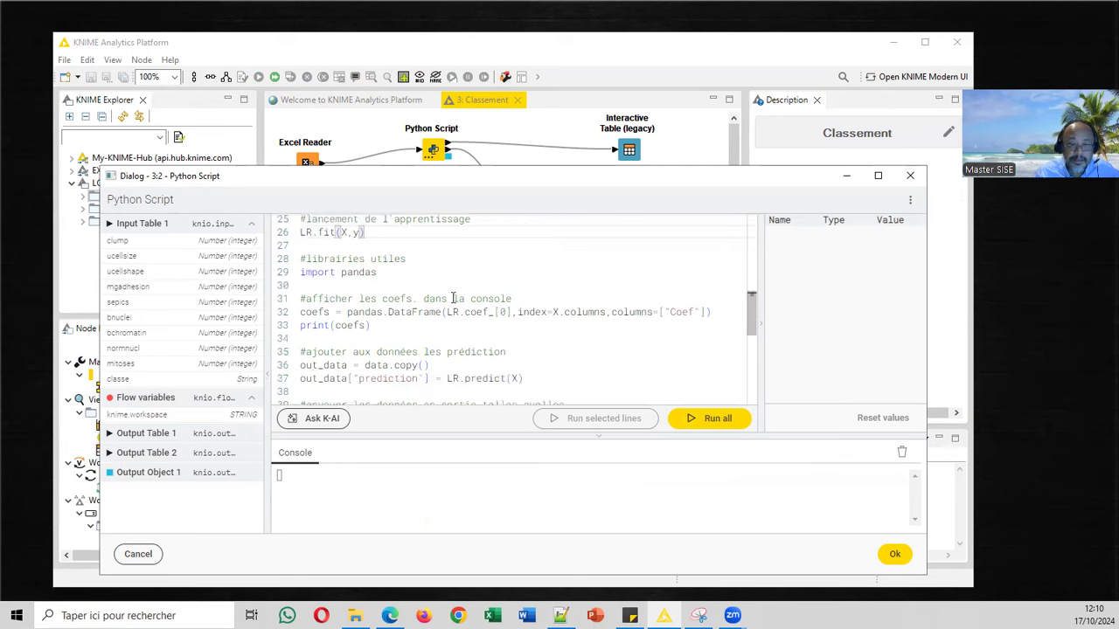
pyautogui.click(459, 324)
pyautogui.scroll(7, 463, 319)
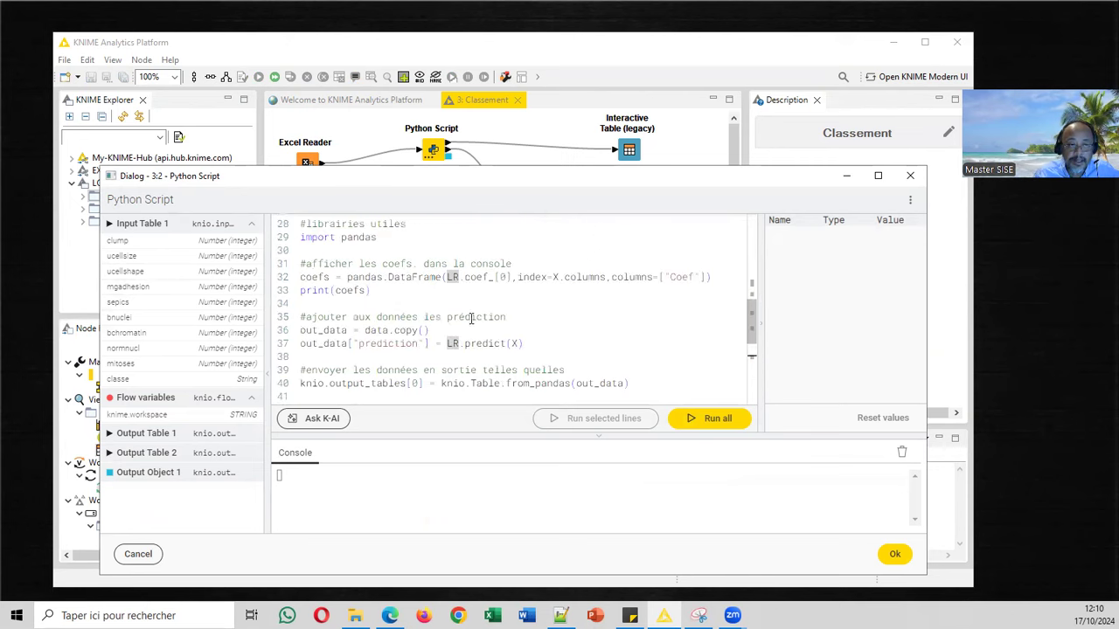
pyautogui.scroll(-8, 384, 346)
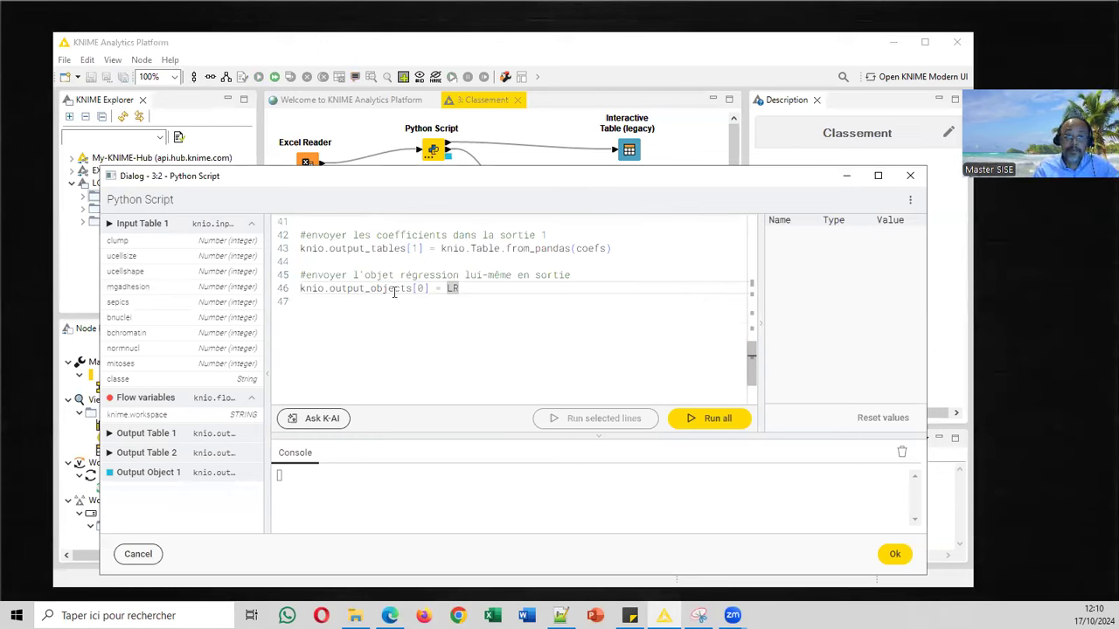
pyautogui.scroll(2, 397, 304)
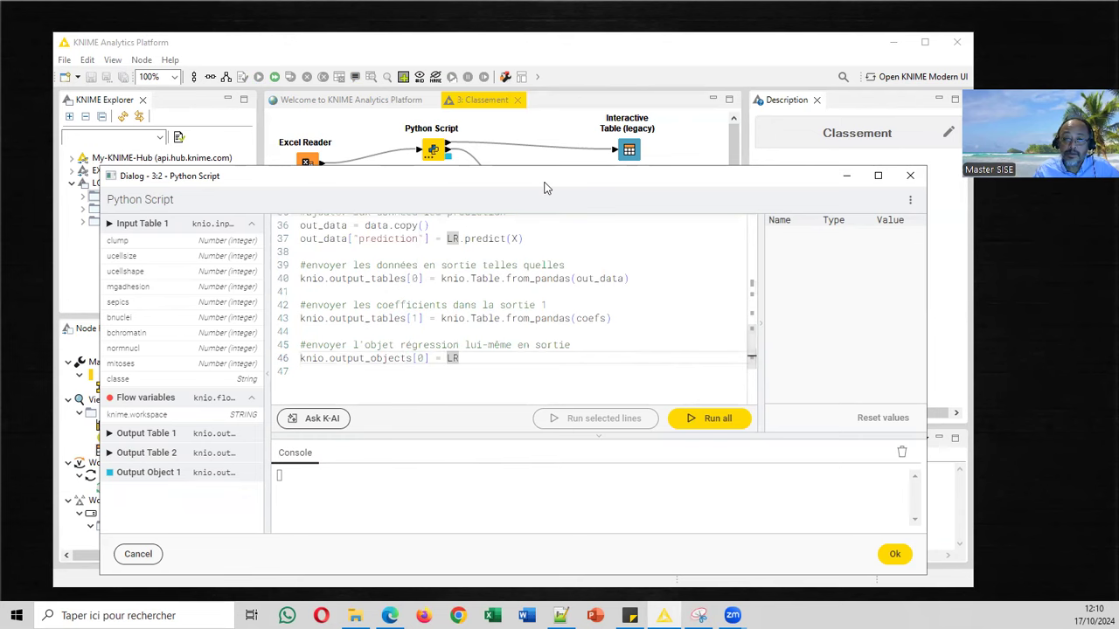
# Compare the script's output_tables[0], output_tables[1] and output_objects[0] assignments with the Python Script node's output ports.
pyautogui.moveTo(544, 187); pyautogui.dragTo(569, 210)
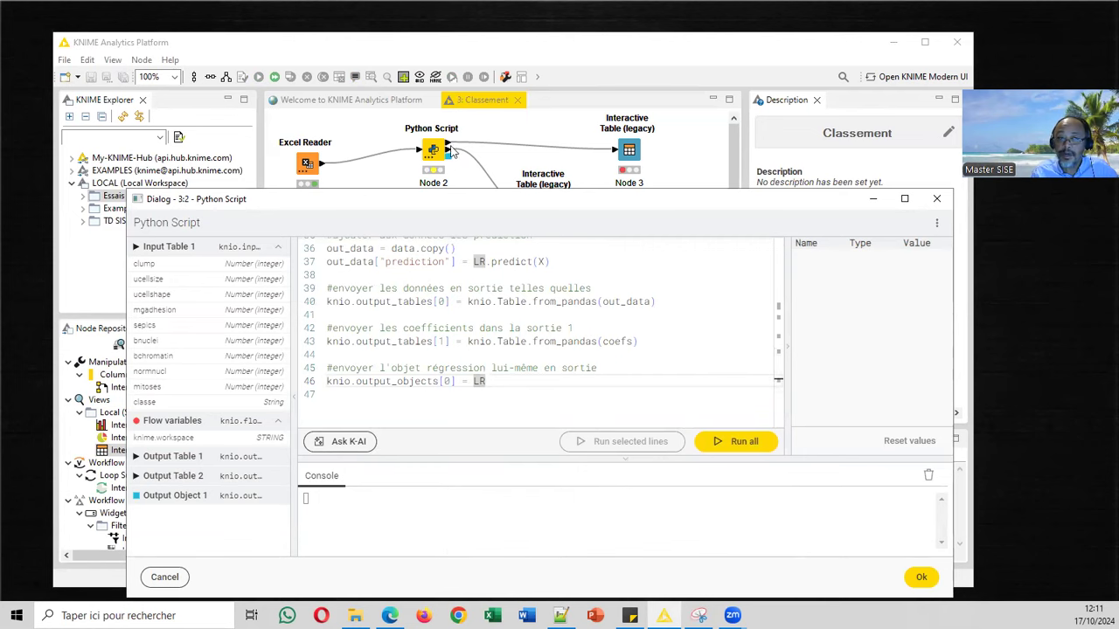
pyautogui.click(427, 298)
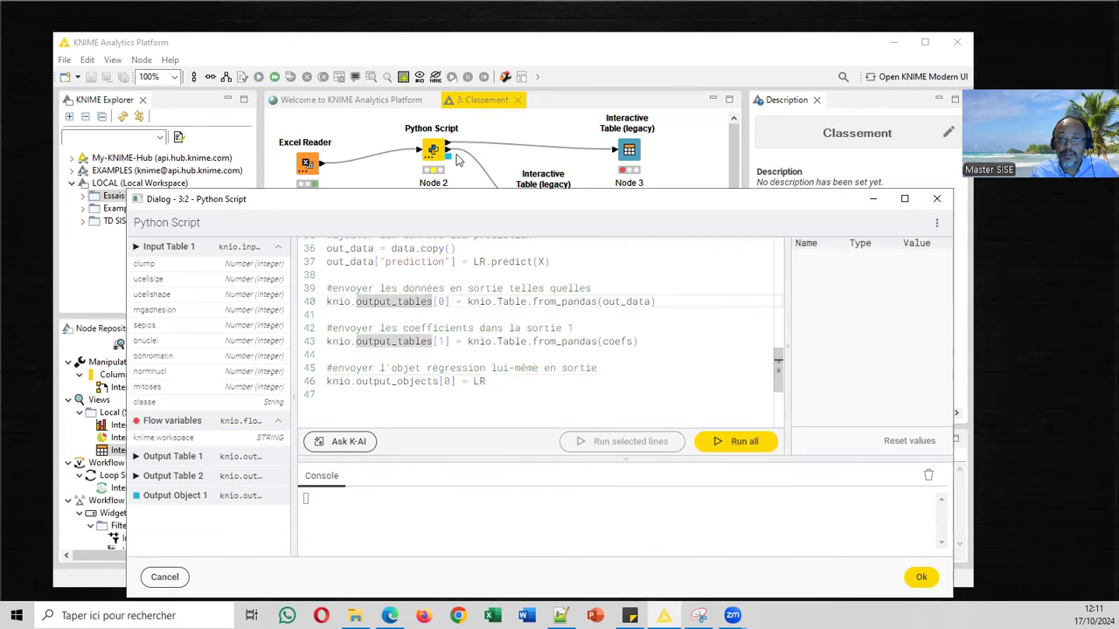
pyautogui.click(418, 342)
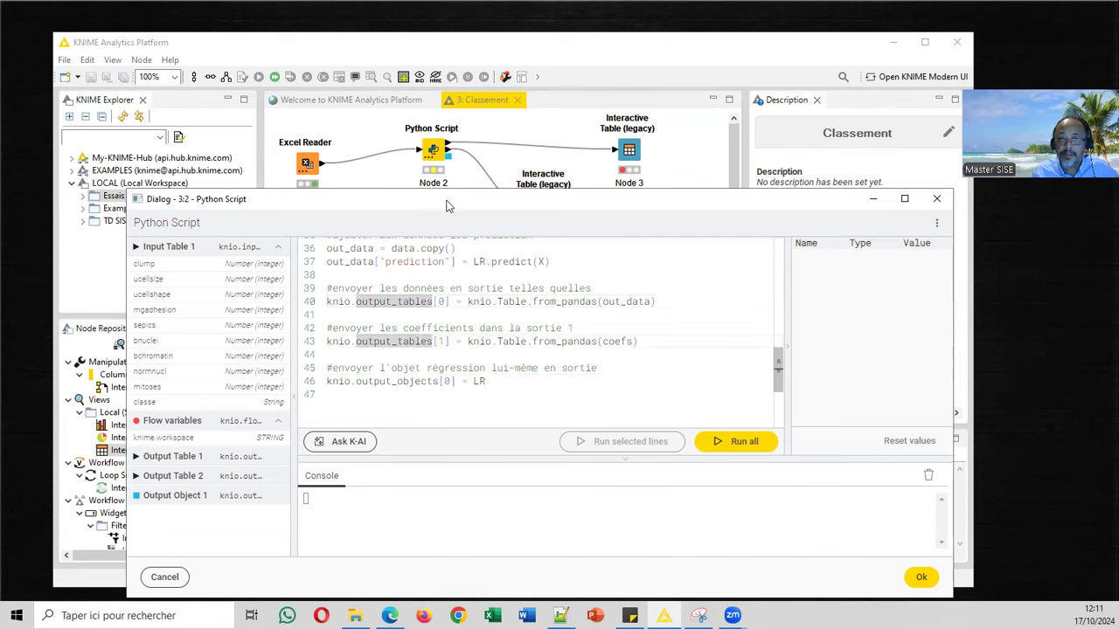
pyautogui.click(409, 381)
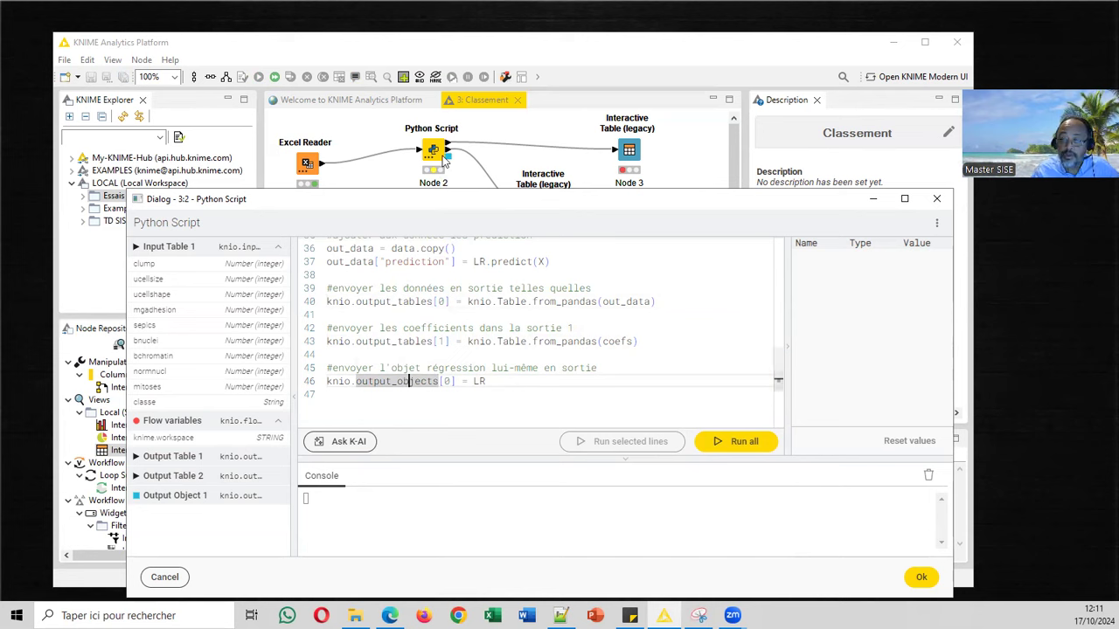
pyautogui.click(421, 399)
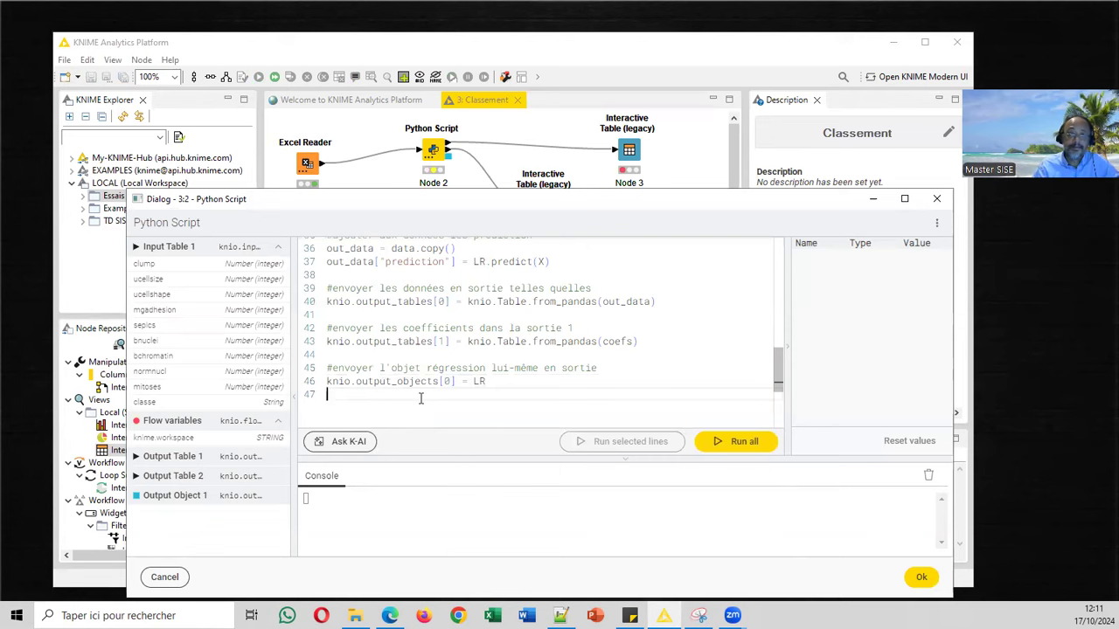
# Accept the edited script and execute the Python Script node.
pyautogui.click(921, 577)
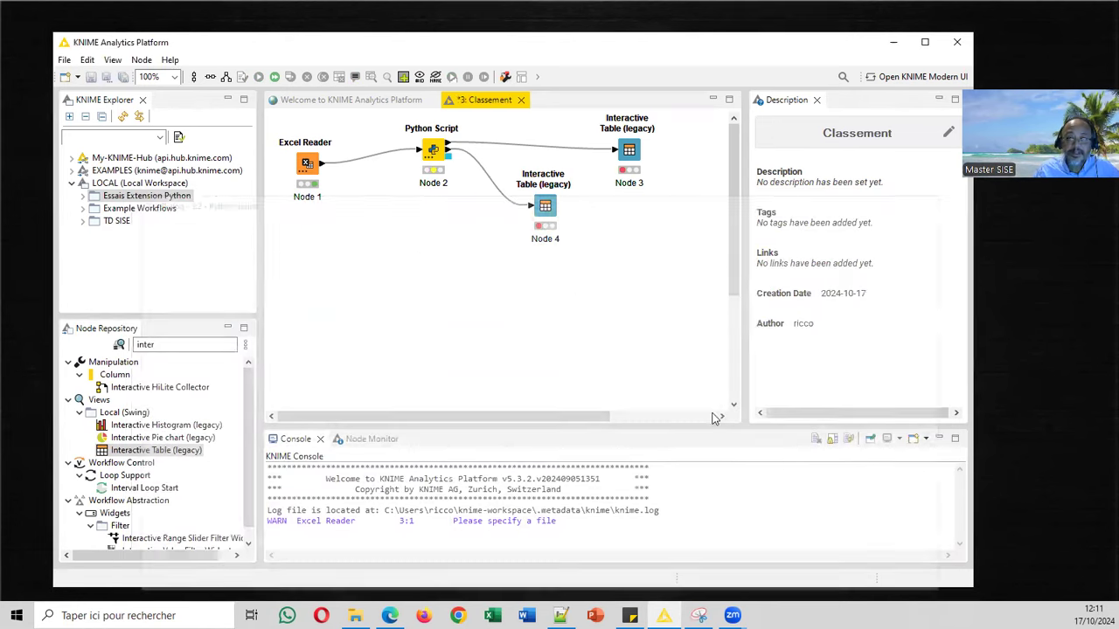
pyautogui.rightClick(434, 155)
pyautogui.click(456, 182)
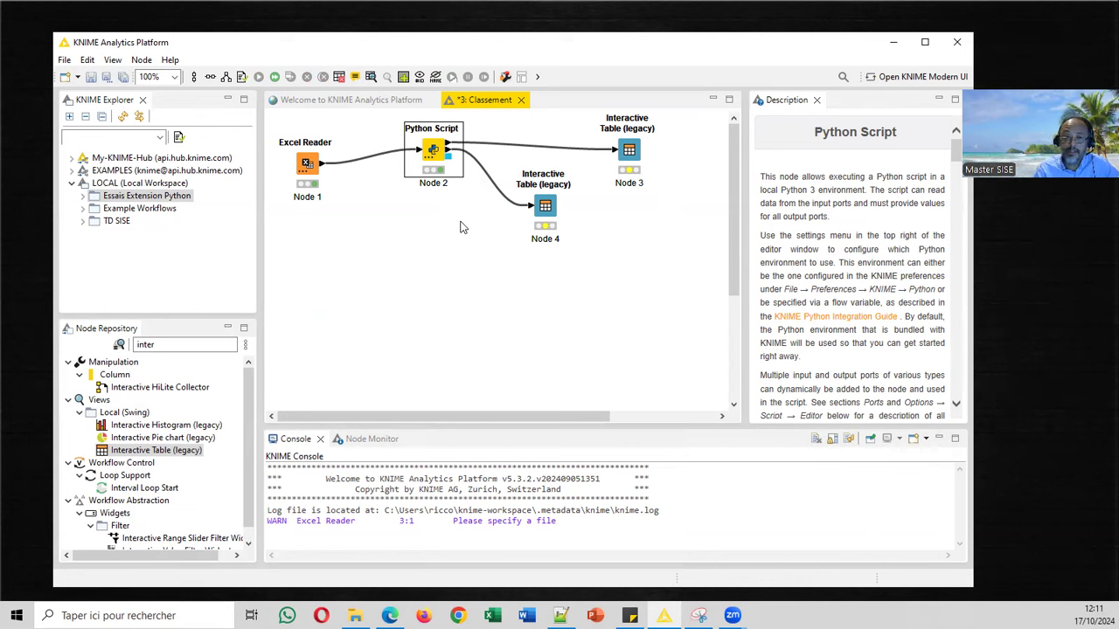
pyautogui.moveTo(456, 164)
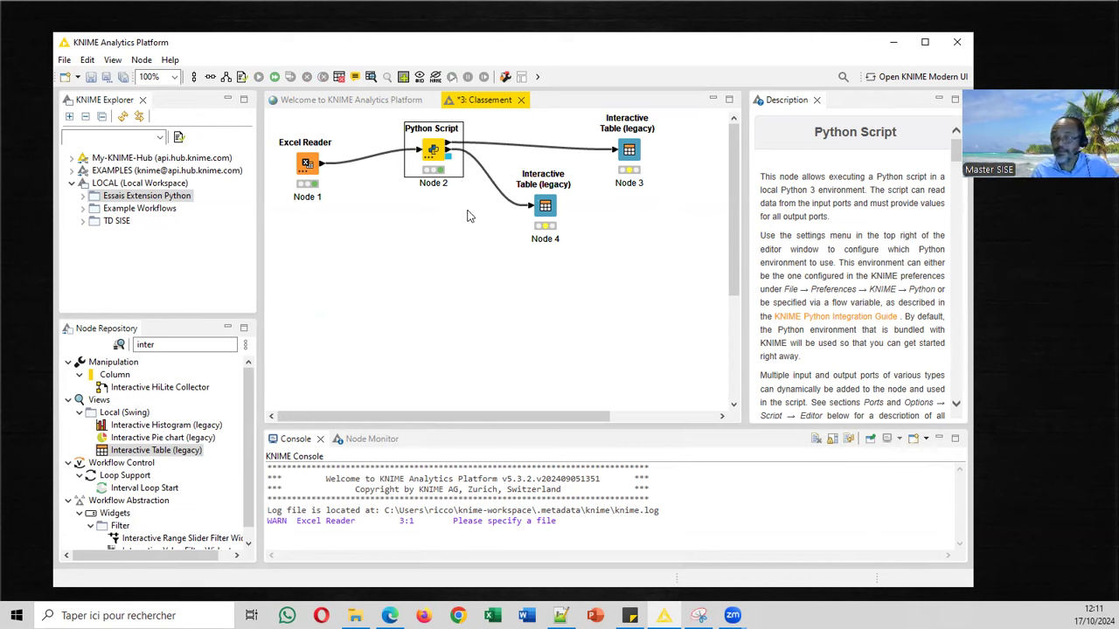
# Search the node repository for "exce" and place a second Excel Reader below the first one in the workflow.
pyautogui.doubleClick(187, 344)
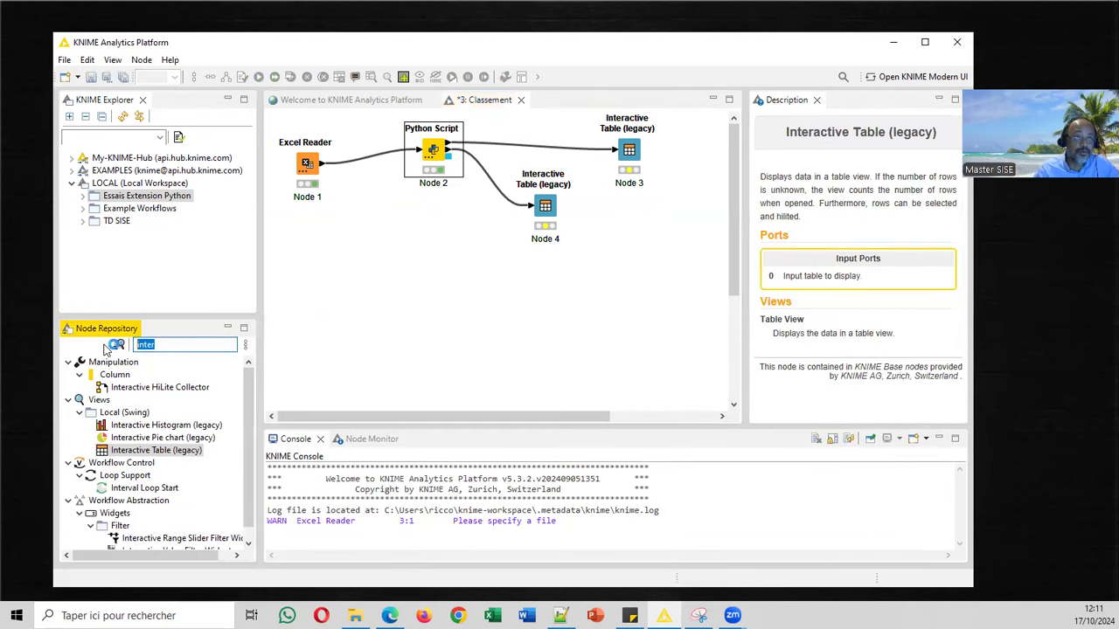
pyautogui.write('exce')
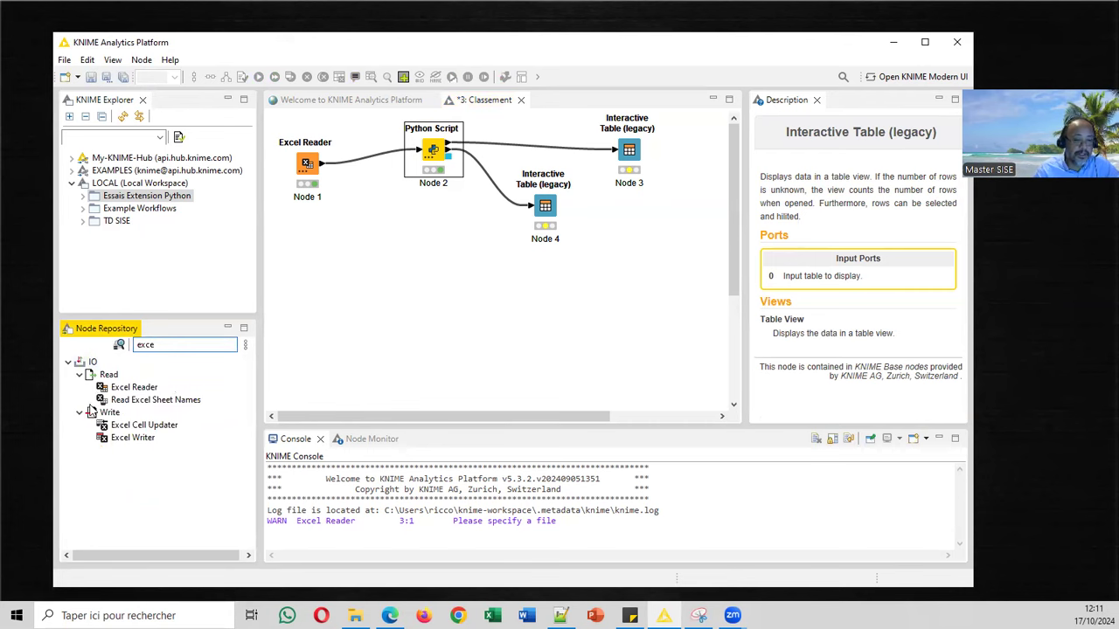
pyautogui.moveTo(129, 391); pyautogui.dragTo(320, 303)
# Configure the new Excel Reader to read breast-for-knime.xlsx from the desktop's demo folder.
pyautogui.rightClick(321, 303)
pyautogui.click(387, 252)
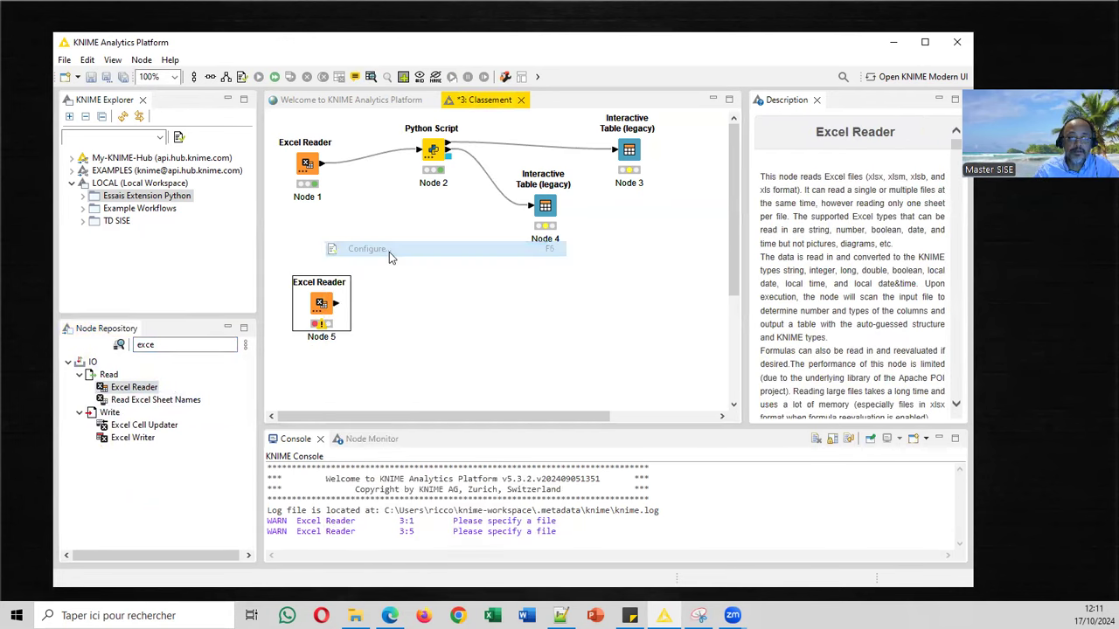
pyautogui.click(808, 138)
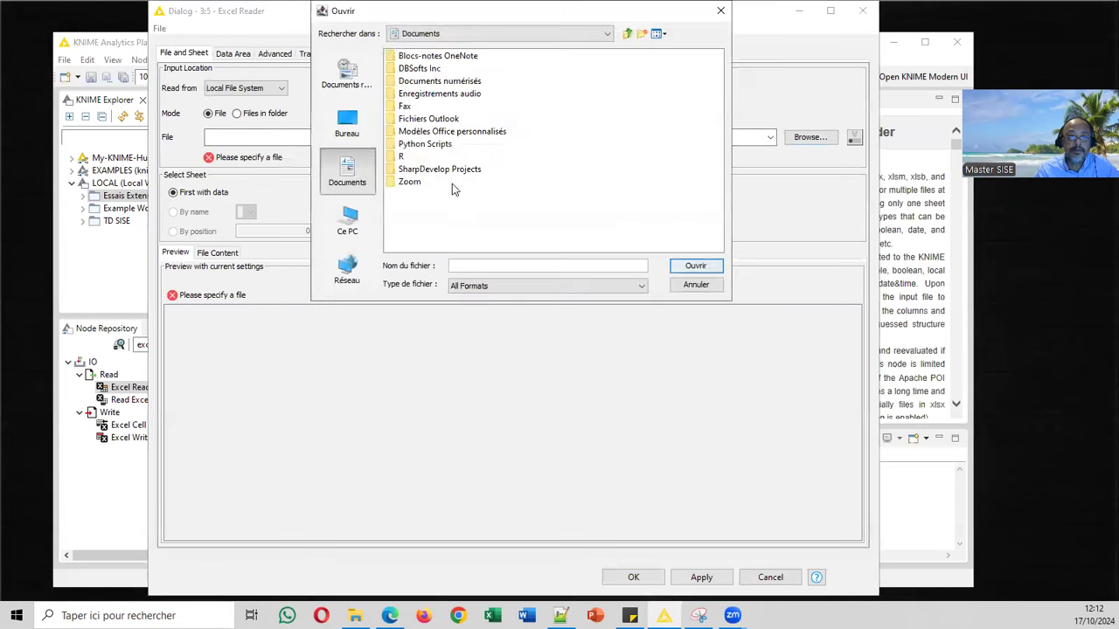
pyautogui.click(350, 123)
pyautogui.doubleClick(411, 144)
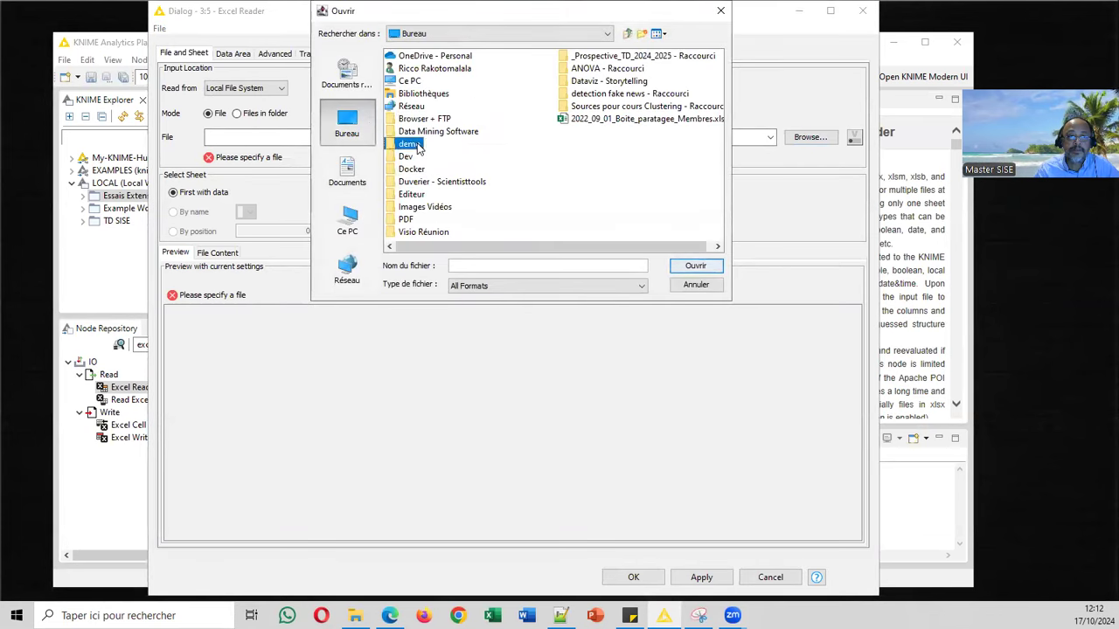
pyautogui.doubleClick(441, 58)
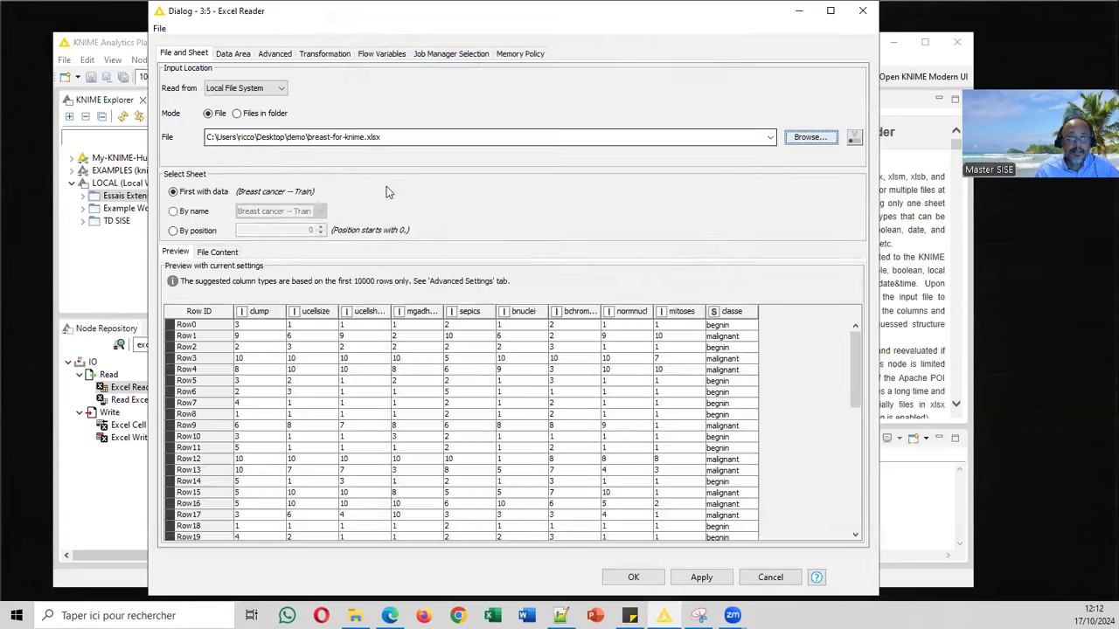
# Select the sheet by name as "Breast cancer -- Test", check the data preview and accept the reader's configuration.
pyautogui.click(208, 211)
pyautogui.click(280, 211)
pyautogui.click(274, 236)
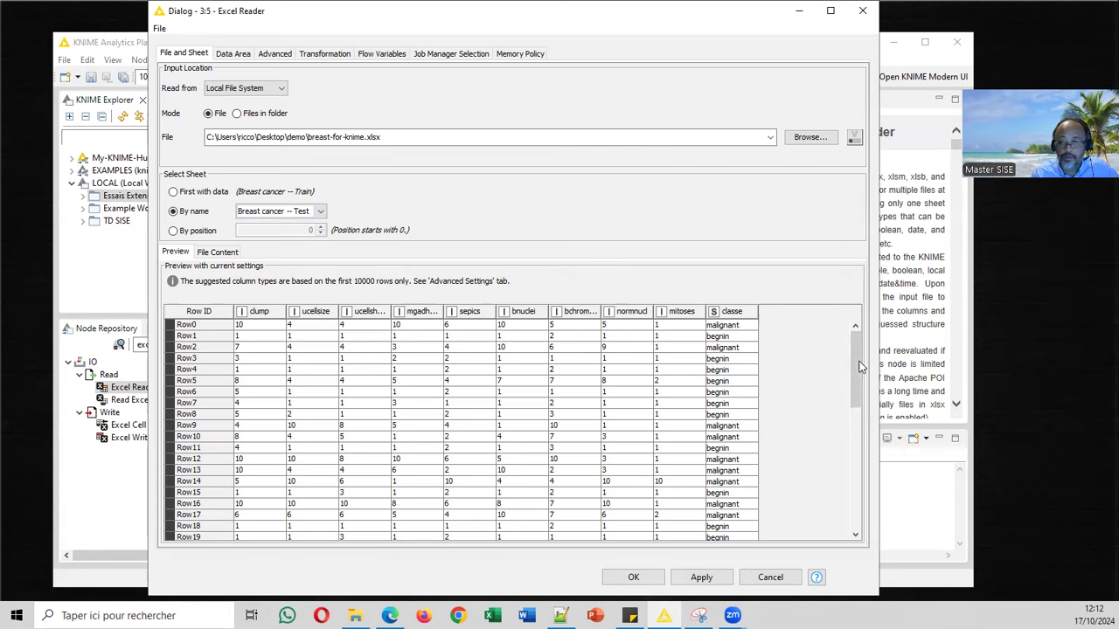
pyautogui.click(862, 472)
pyautogui.moveTo(862, 467); pyautogui.dragTo(860, 331)
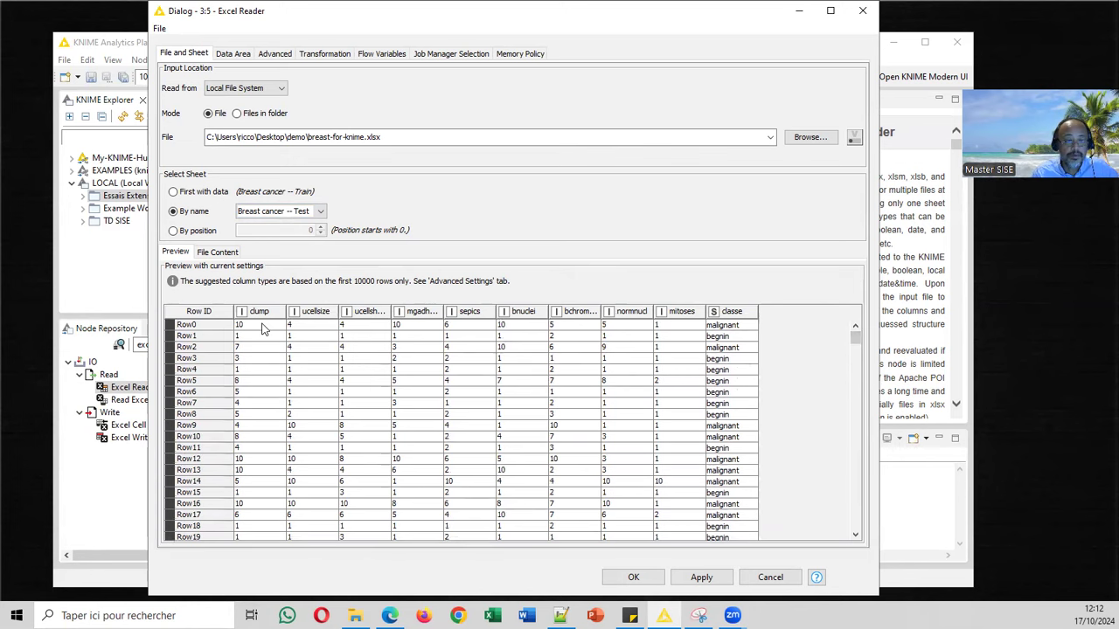
pyautogui.click(632, 577)
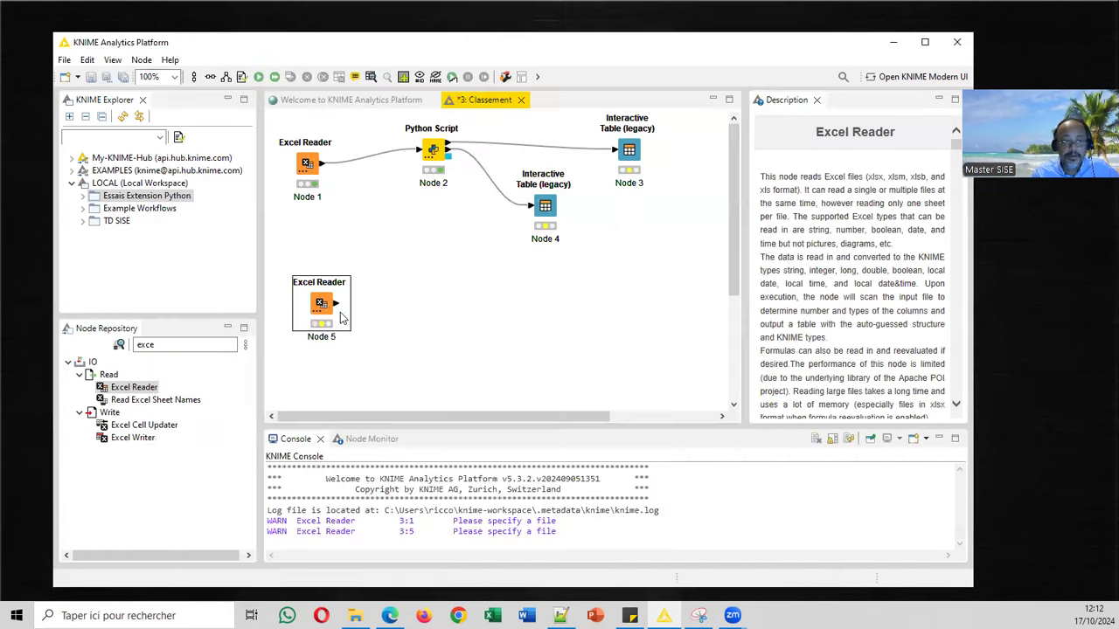
# Execute the second Excel Reader and view its output table.
pyautogui.rightClick(326, 306)
pyautogui.click(360, 264)
pyautogui.rightClick(329, 306)
pyautogui.click(396, 591)
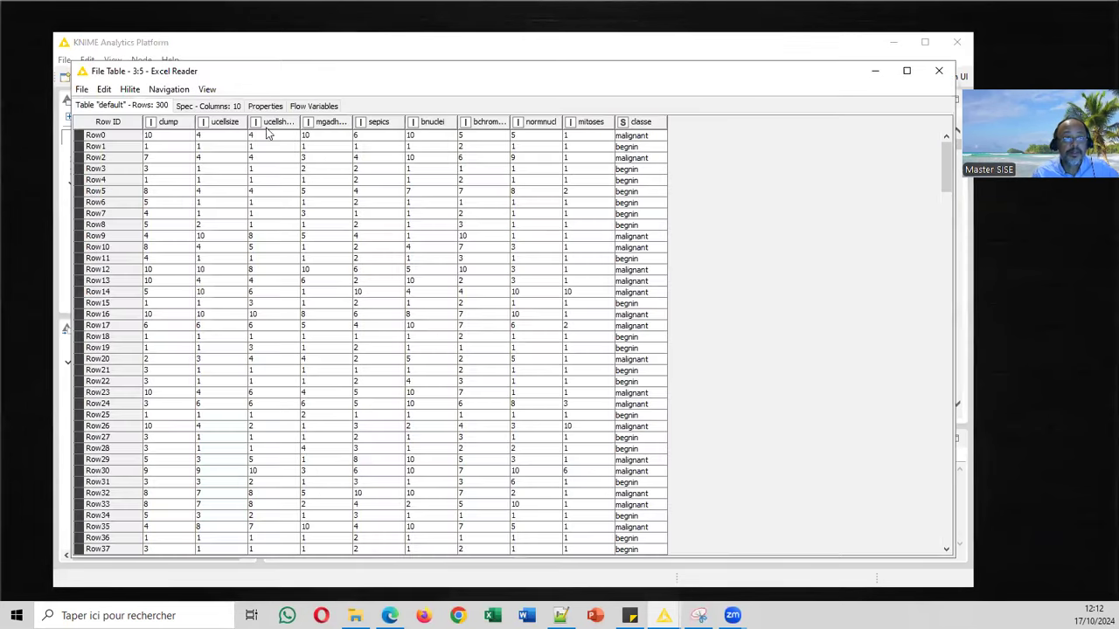
pyautogui.moveTo(472, 62); pyautogui.dragTo(503, 249)
pyautogui.click(937, 250)
# Search the repository for "pyt", place a Python Script node beside the second Excel Reader and connect the reader's output to it.
pyautogui.click(175, 344)
pyautogui.write('p')
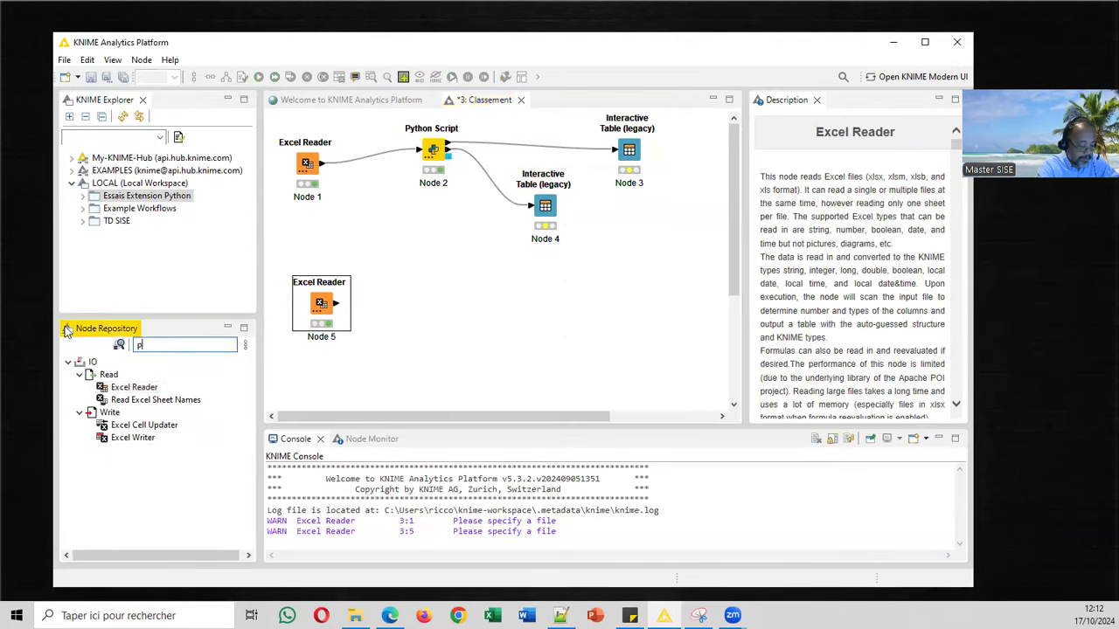
pyautogui.write('yt')
pyautogui.moveTo(136, 387); pyautogui.dragTo(483, 322)
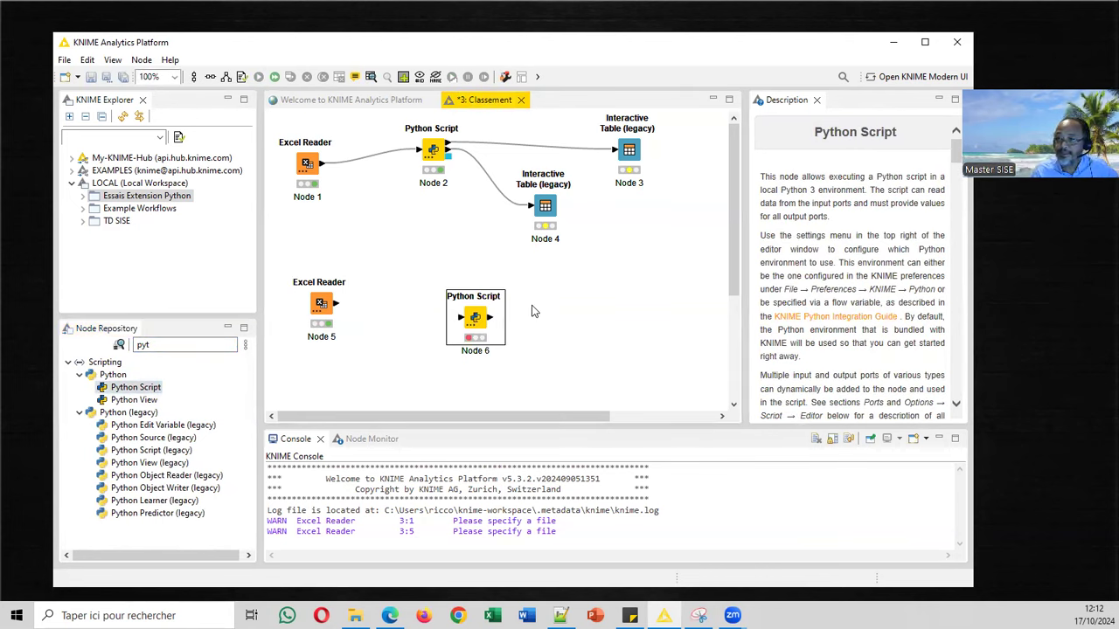
pyautogui.moveTo(481, 326); pyautogui.dragTo(439, 325)
pyautogui.moveTo(336, 307); pyautogui.dragTo(429, 324)
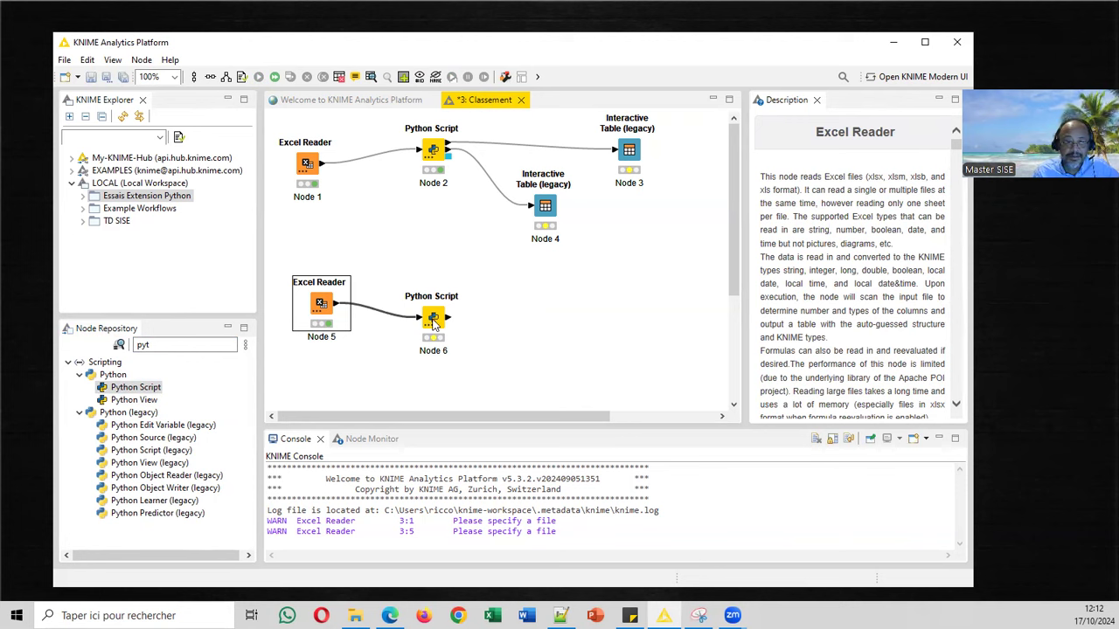
# Search the repository for "inter", place an Interactive Table (legacy) node beside the second Python Script and connect the script's output table to it.
pyautogui.doubleClick(144, 344)
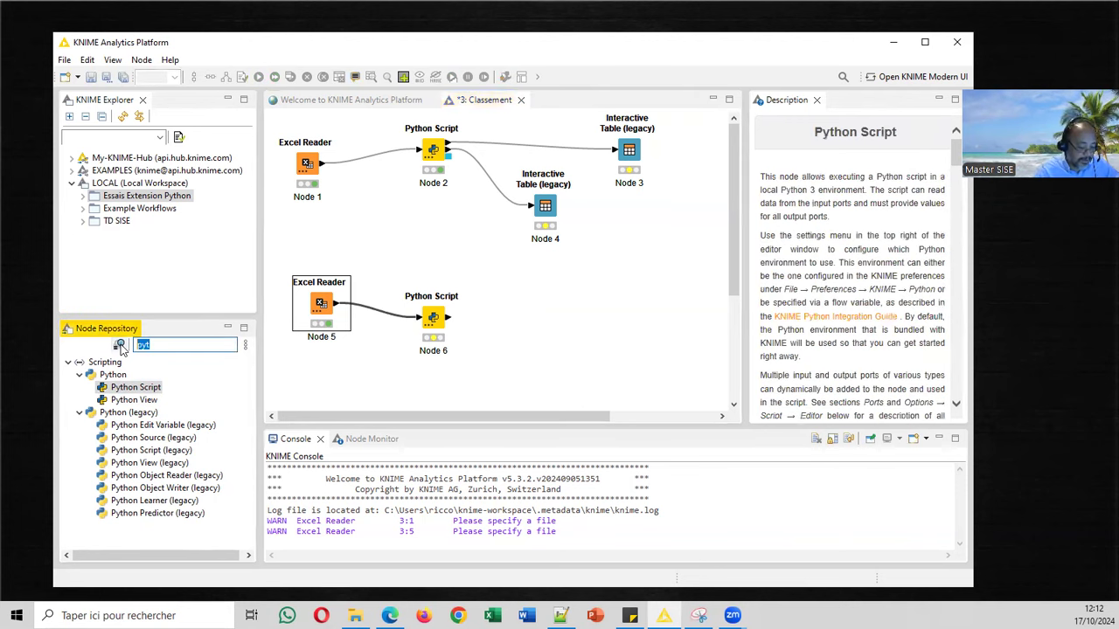
pyautogui.write('inter')
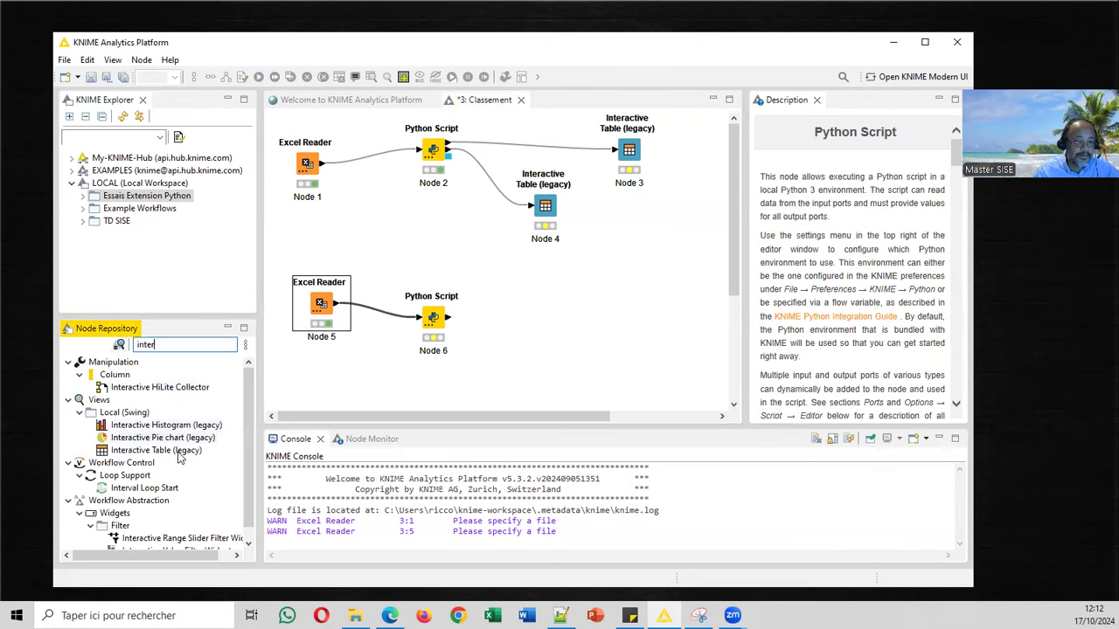
pyautogui.moveTo(173, 451); pyautogui.dragTo(572, 306)
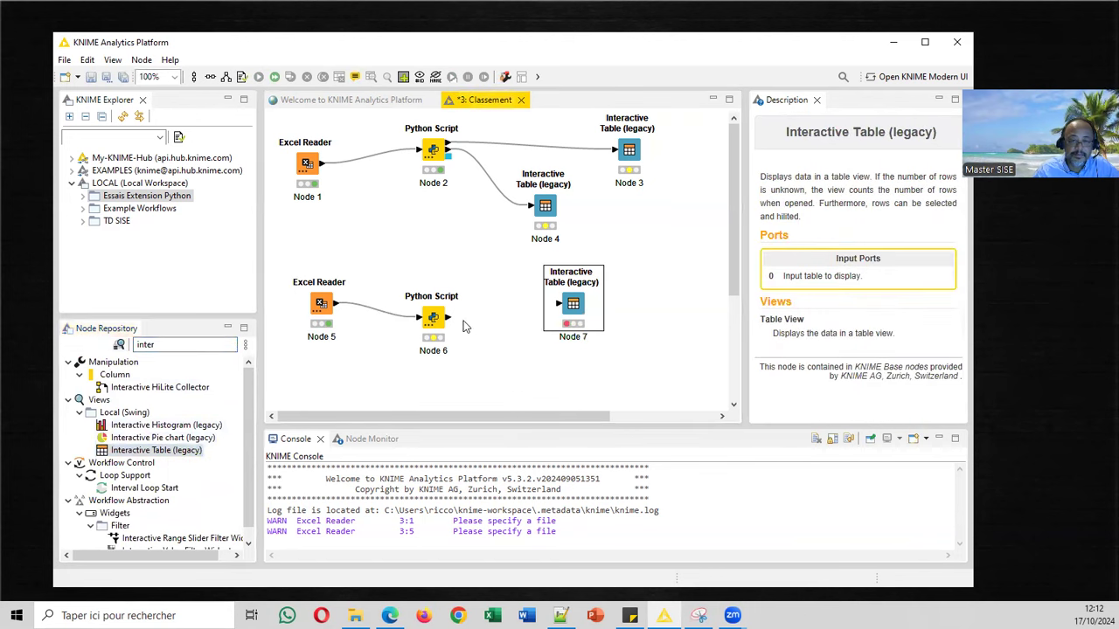
pyautogui.moveTo(449, 317); pyautogui.dragTo(538, 317)
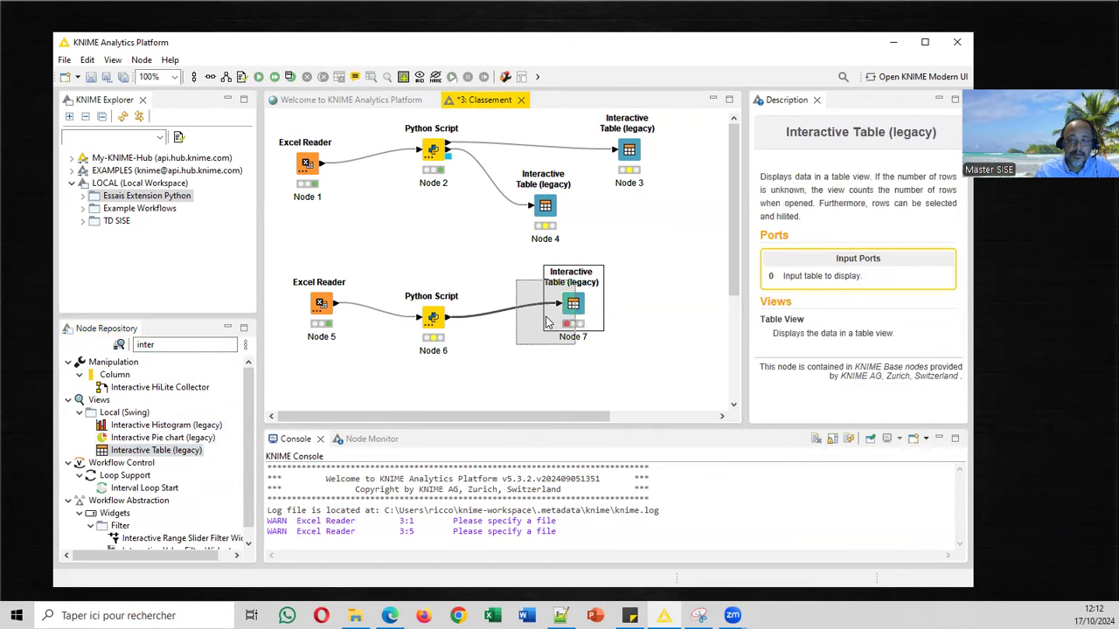
# Open the second Python Script's configuration, review its default pass-through script and accept it.
pyautogui.rightClick(429, 325)
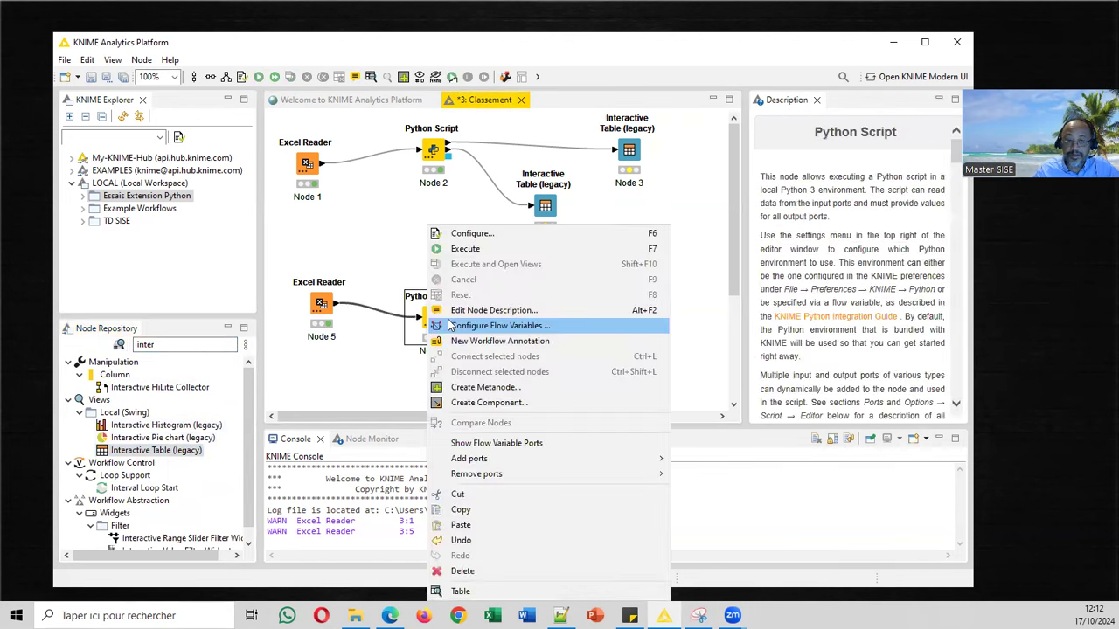
pyautogui.click(476, 236)
pyautogui.moveTo(498, 50); pyautogui.dragTo(539, 227)
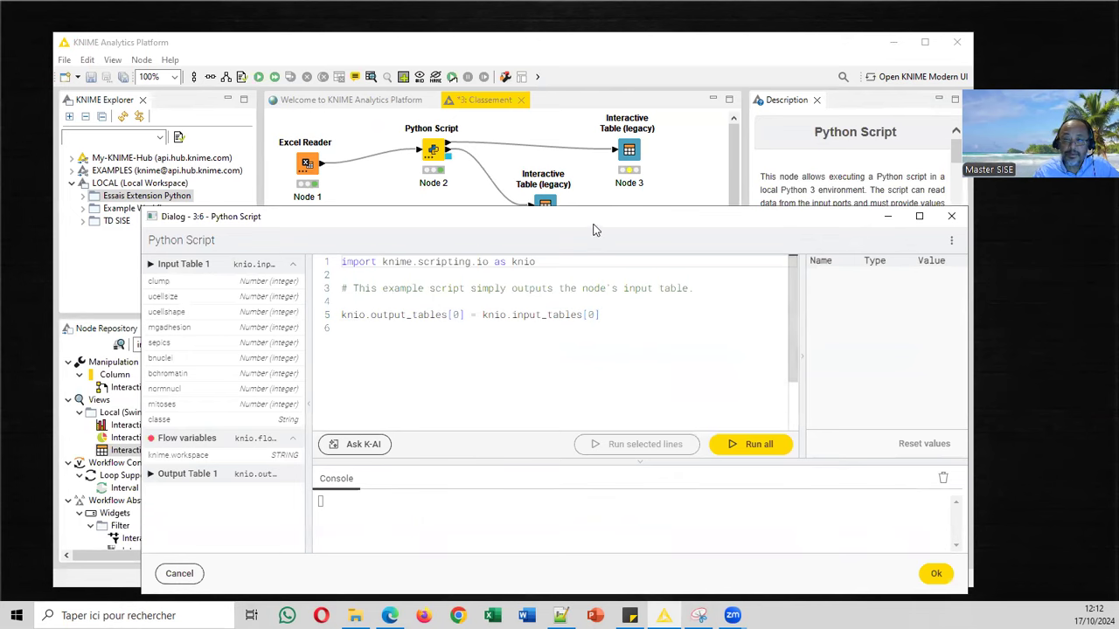
pyautogui.moveTo(594, 222); pyautogui.dragTo(615, 370)
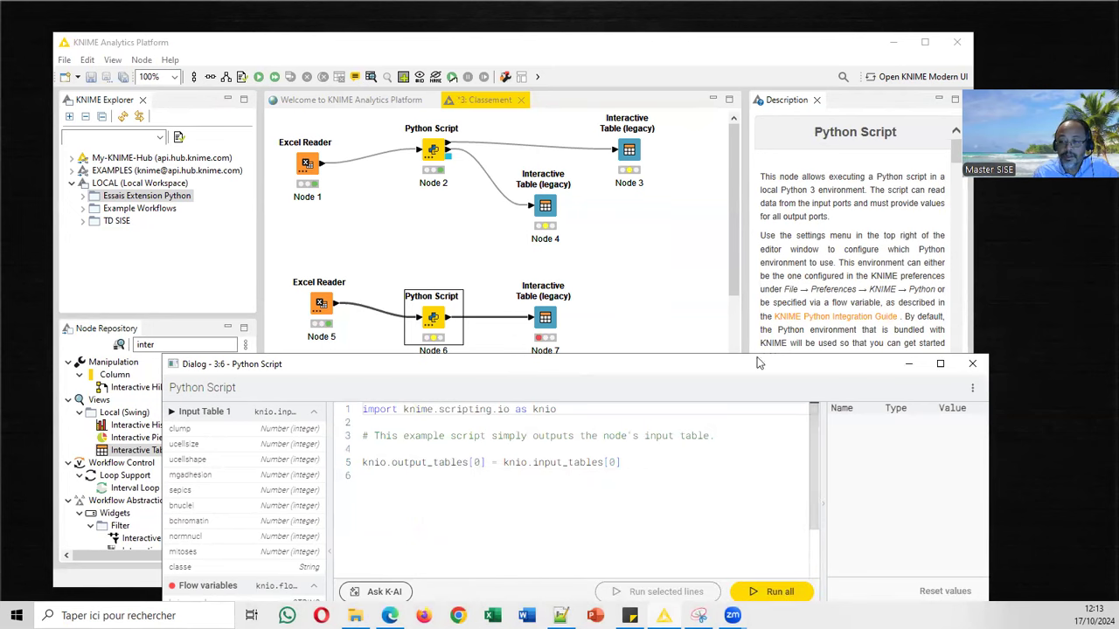
pyautogui.moveTo(773, 383); pyautogui.dragTo(661, 214)
pyautogui.click(849, 549)
# Execute the new Interactive Table, look through the test data in its table view and close the view.
pyautogui.rightClick(547, 319)
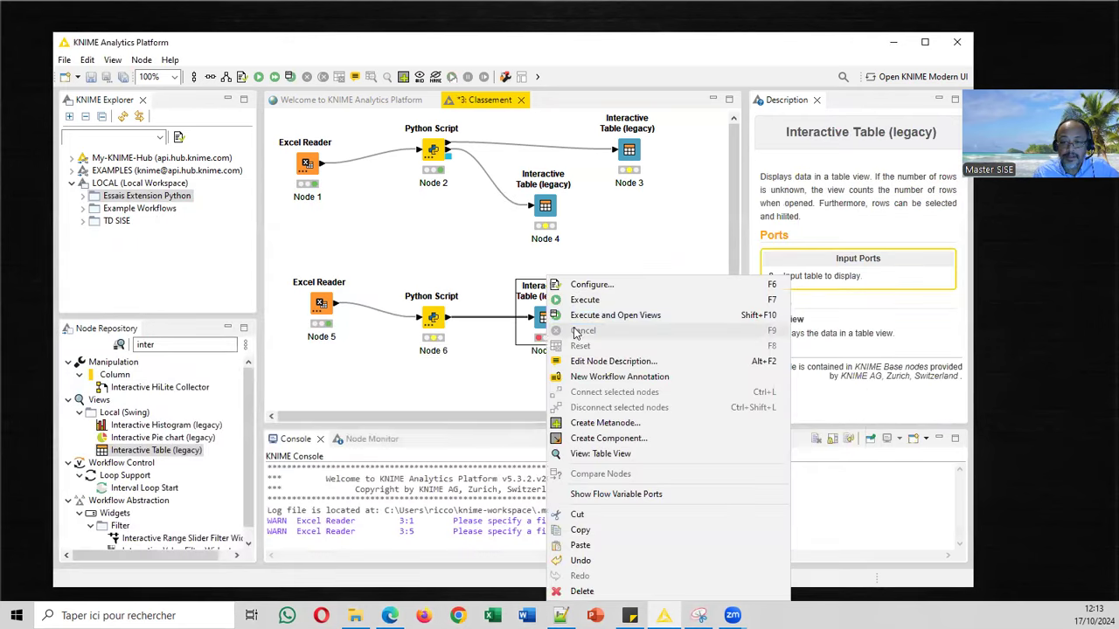
pyautogui.click(583, 317)
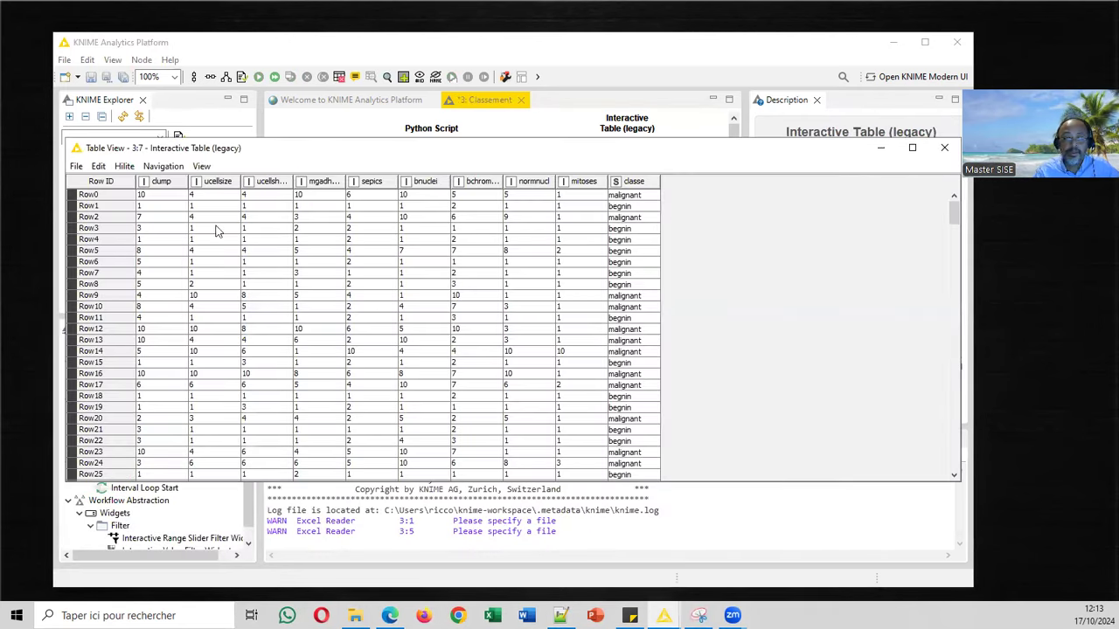
pyautogui.moveTo(62, 147); pyautogui.dragTo(326, 159)
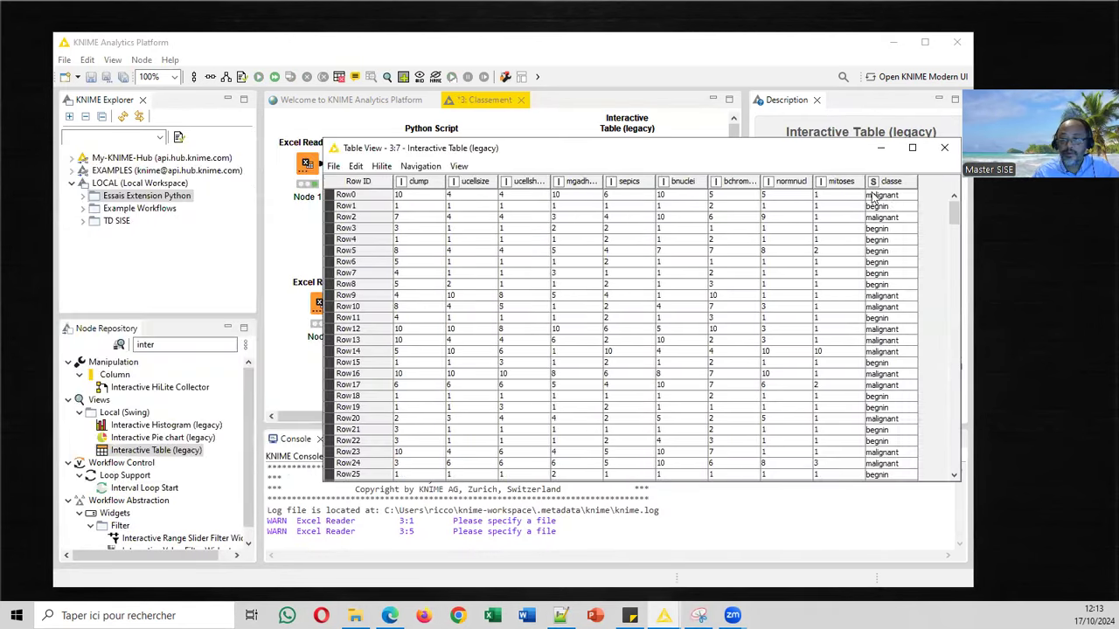
pyautogui.moveTo(955, 213); pyautogui.dragTo(961, 469)
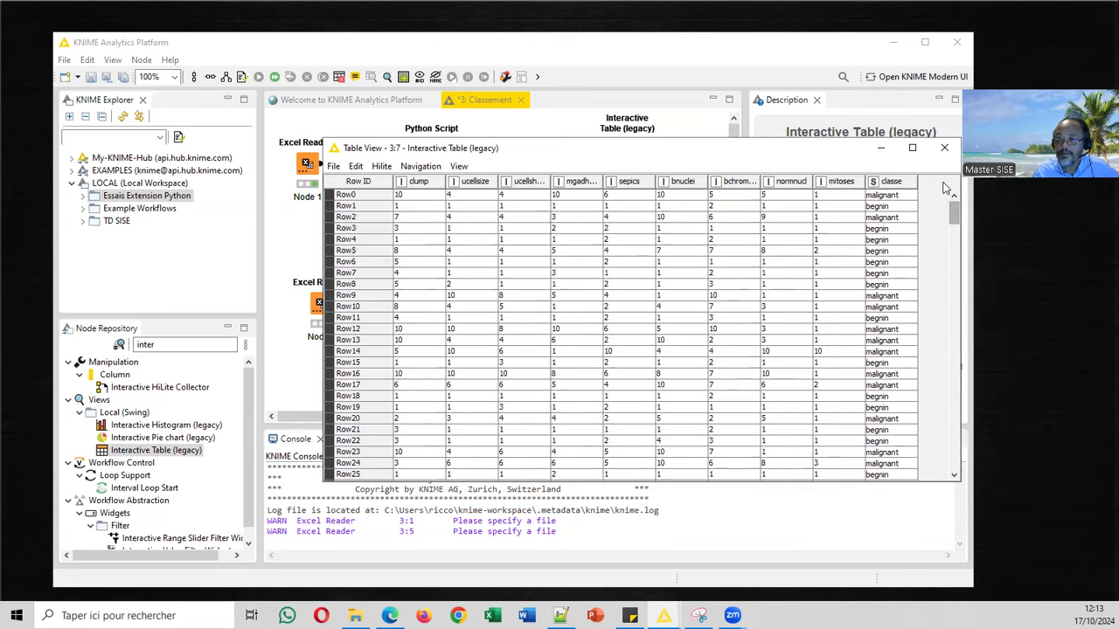
pyautogui.moveTo(829, 160); pyautogui.dragTo(802, 339)
pyautogui.click(915, 332)
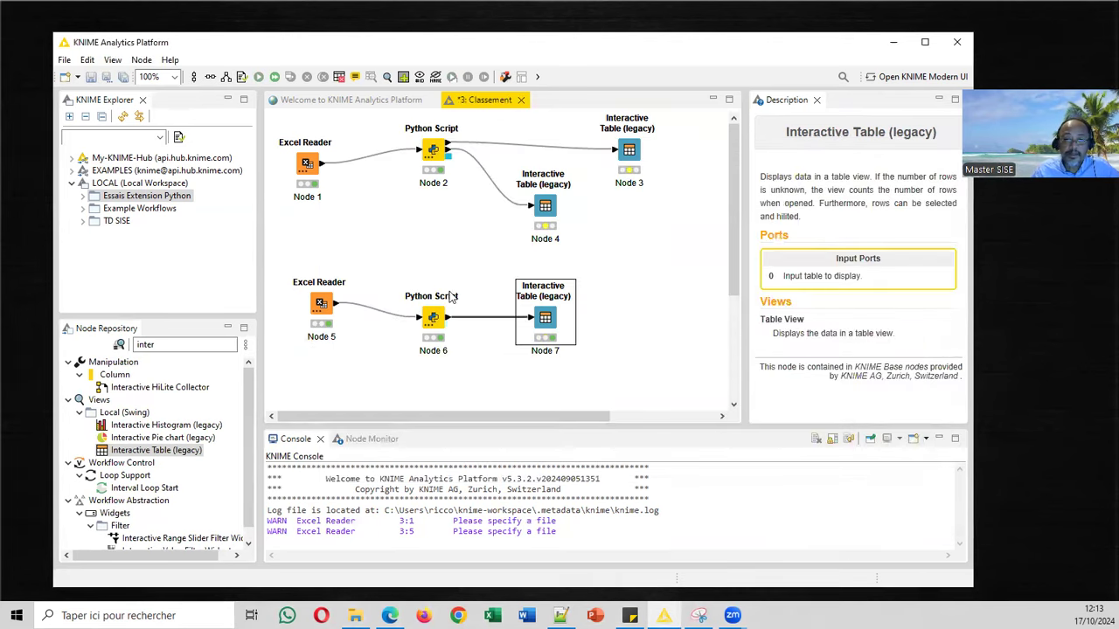
# Move the second Python Script and its Interactive Table farther from the Excel Reader, and add an Input object (pickled) port to that script node.
pyautogui.moveTo(435, 322); pyautogui.dragTo(477, 306)
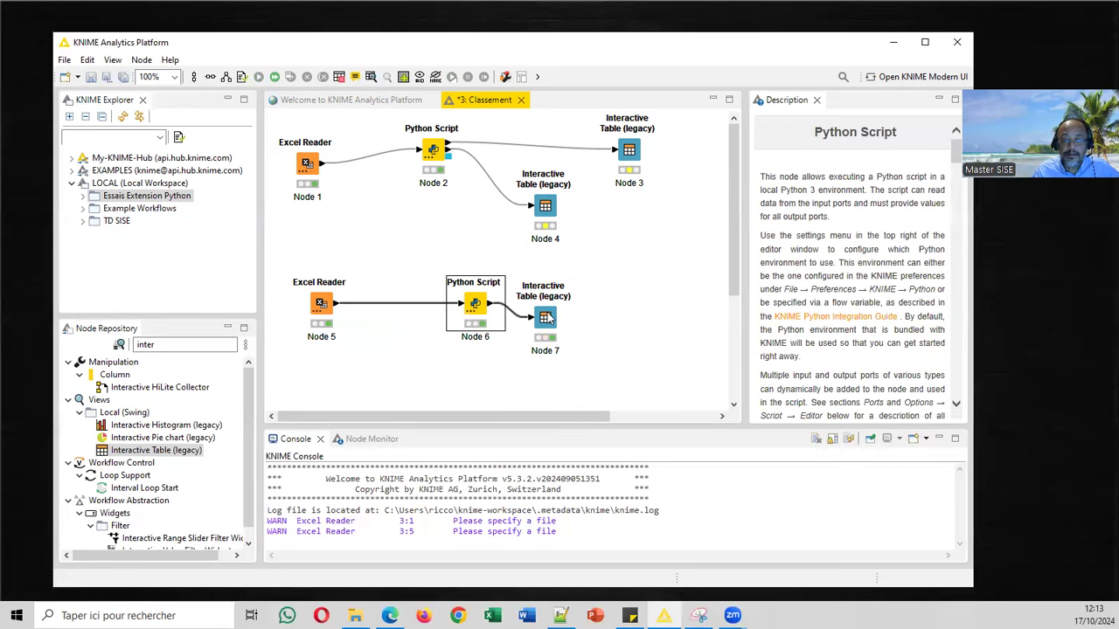
pyautogui.moveTo(549, 320); pyautogui.dragTo(590, 320)
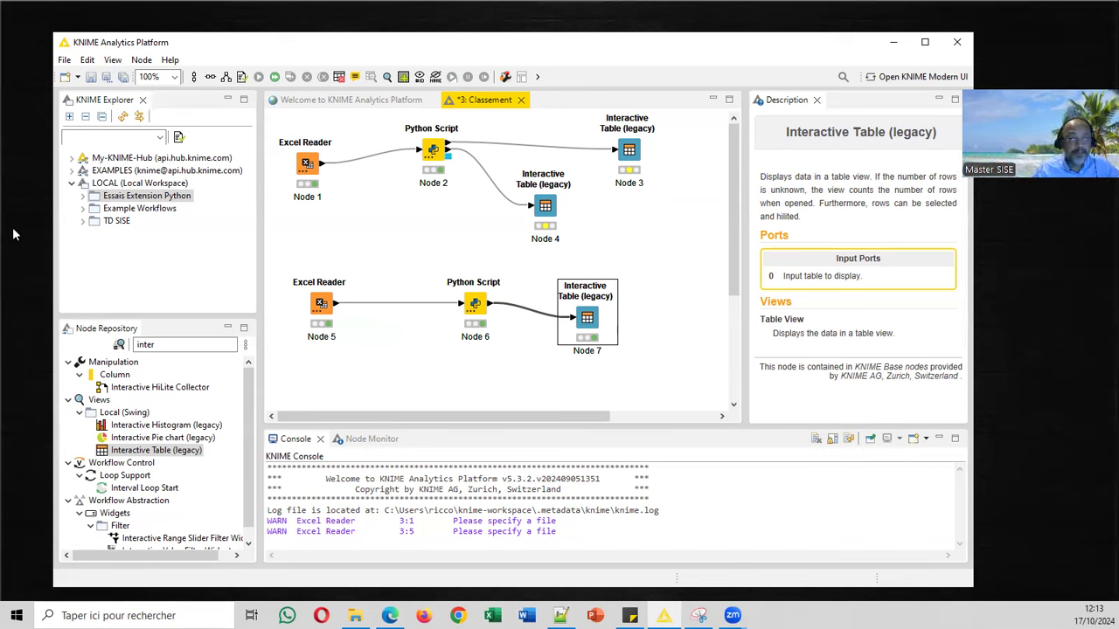
pyautogui.rightClick(476, 301)
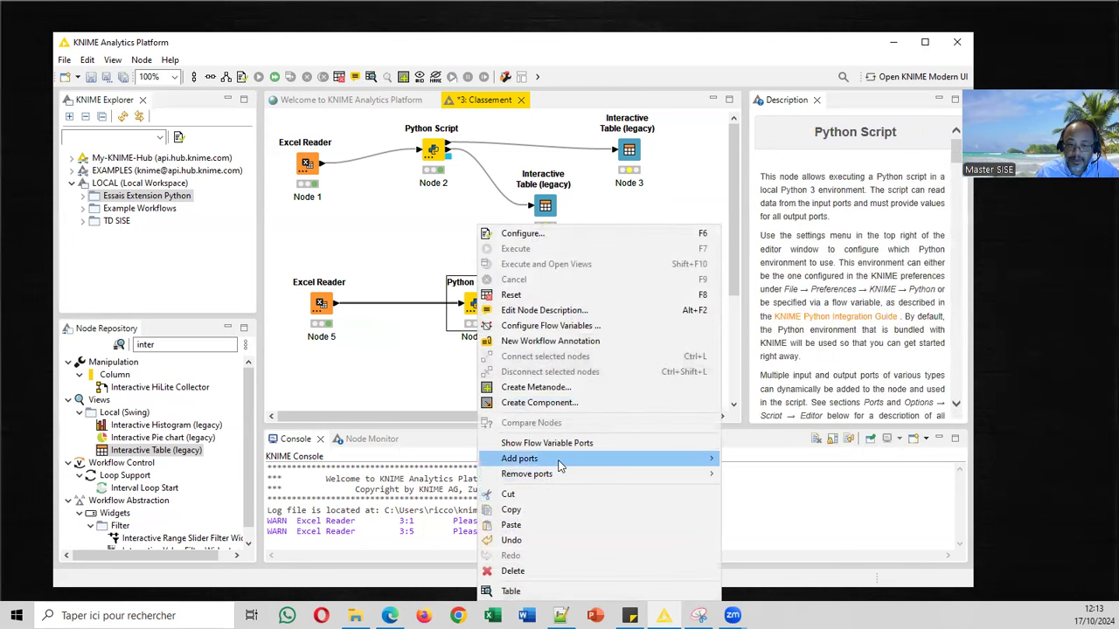
pyautogui.moveTo(560, 459)
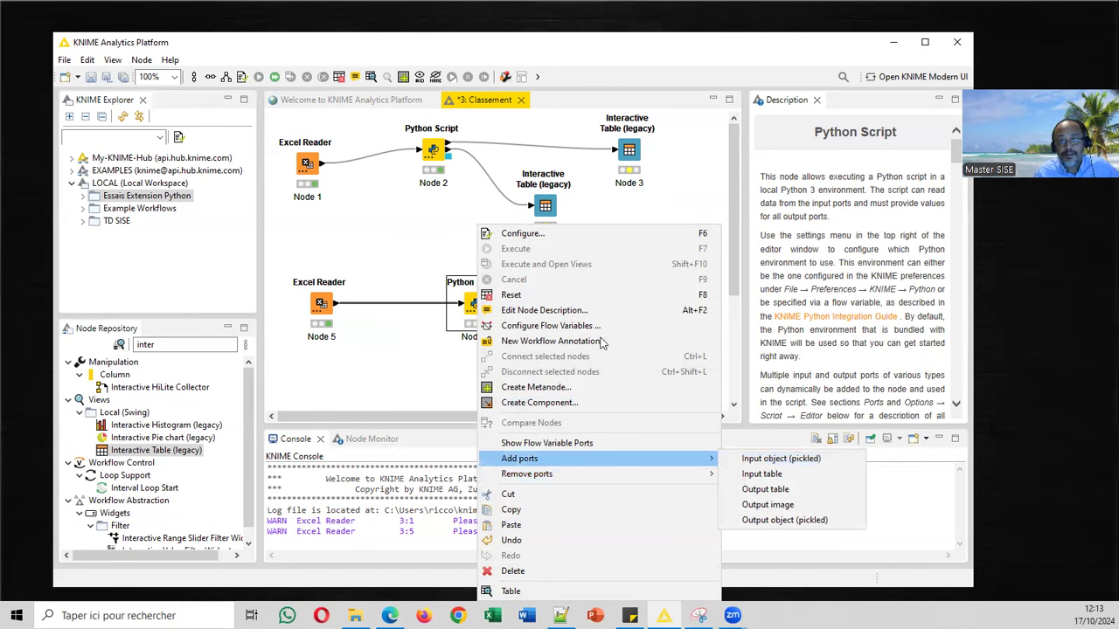
pyautogui.click(442, 219)
pyautogui.click(450, 159)
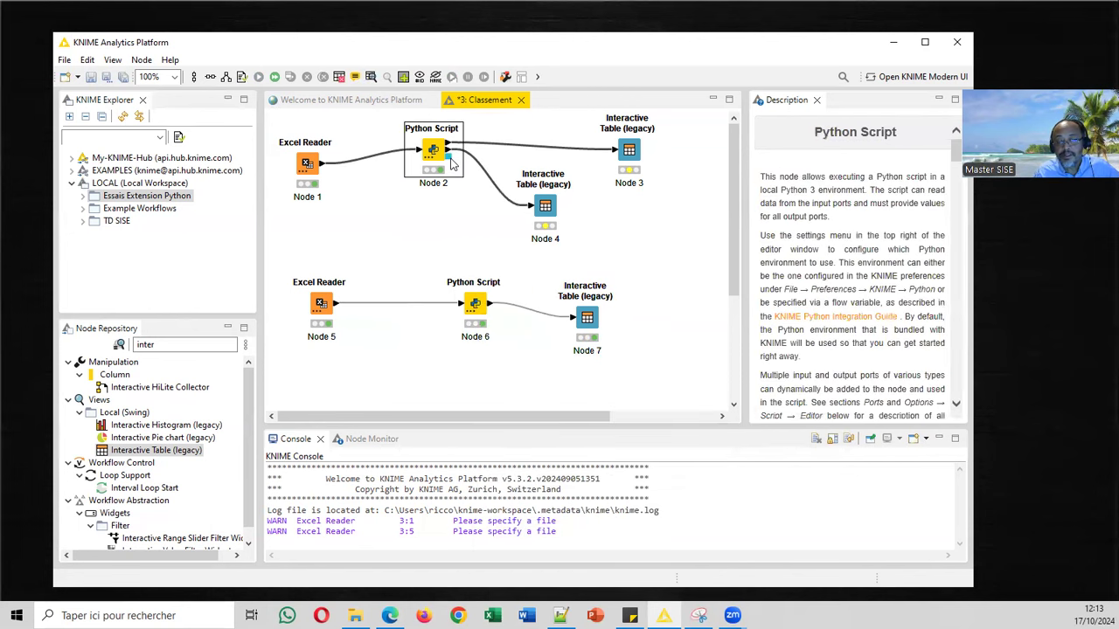
pyautogui.moveTo(451, 164)
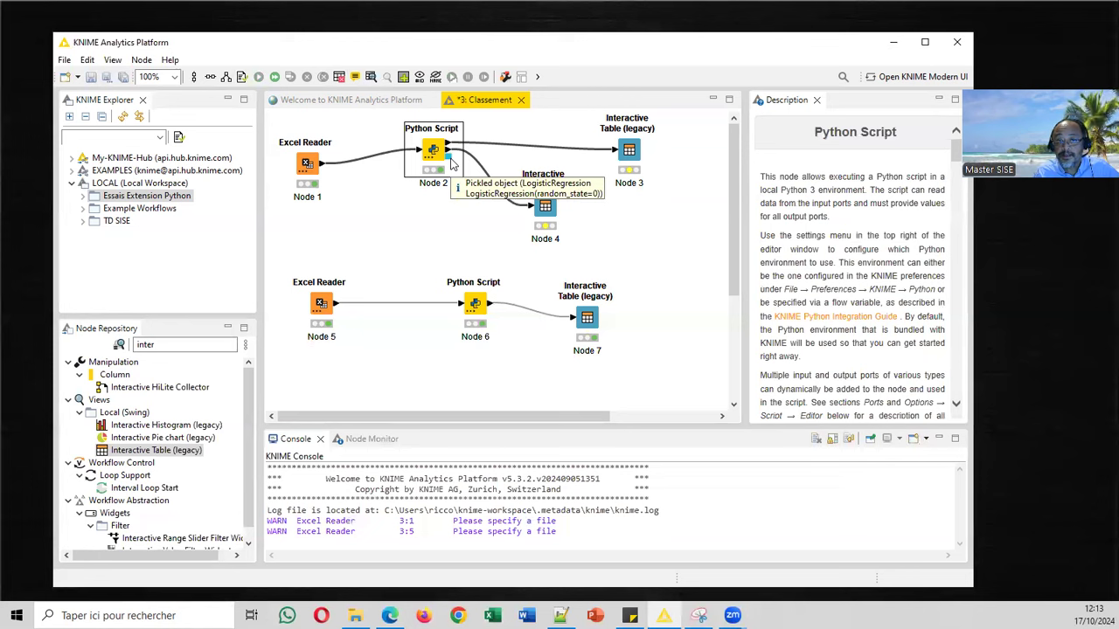
pyautogui.click(473, 304)
pyautogui.rightClick(478, 306)
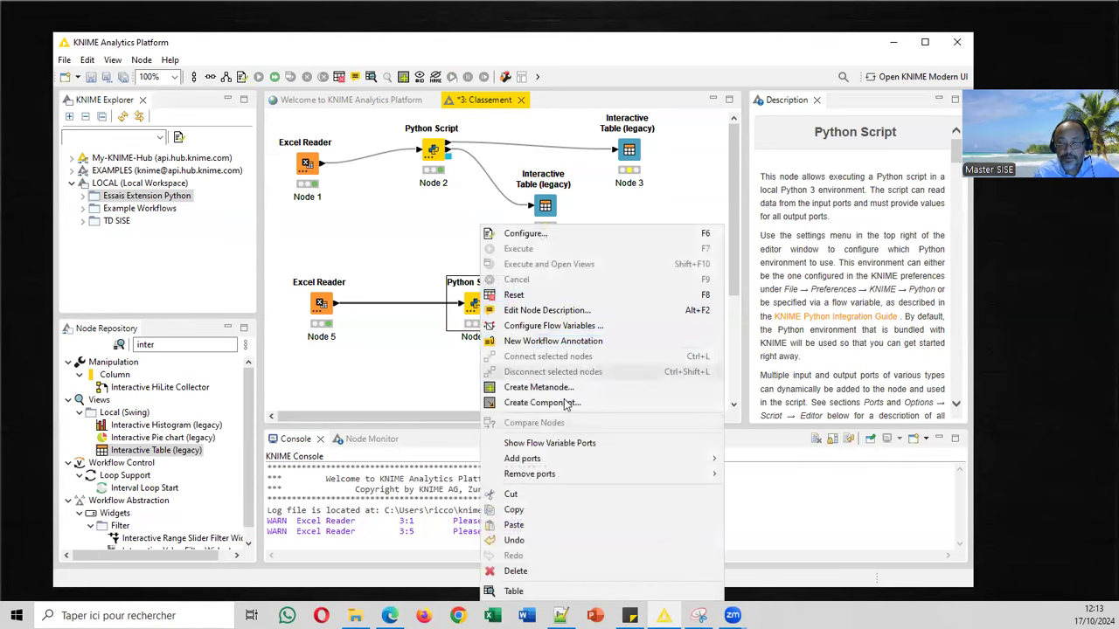
pyautogui.moveTo(571, 461)
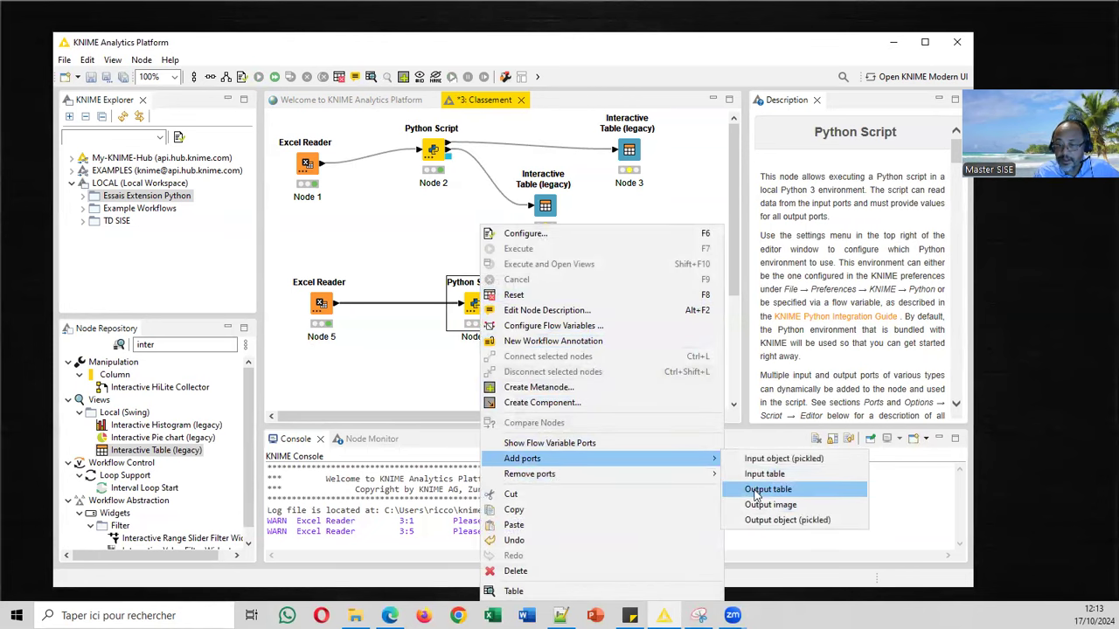
pyautogui.click(762, 460)
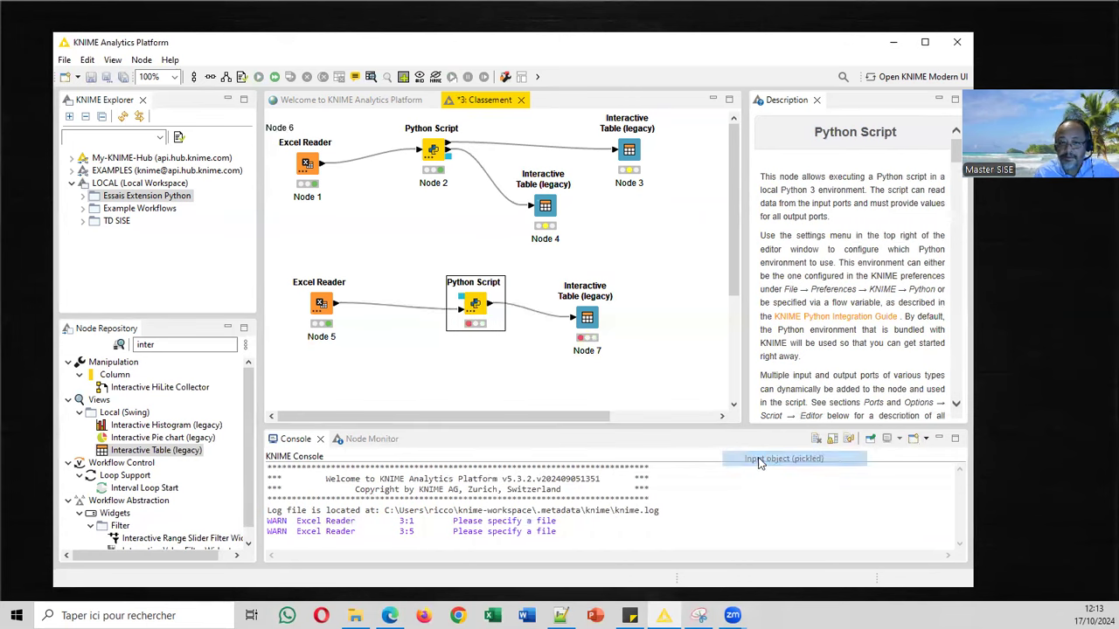
# Respace the nodes and connect the first Python Script's pickled object output to the second Python Script's pickled object input.
pyautogui.moveTo(474, 304); pyautogui.dragTo(517, 303)
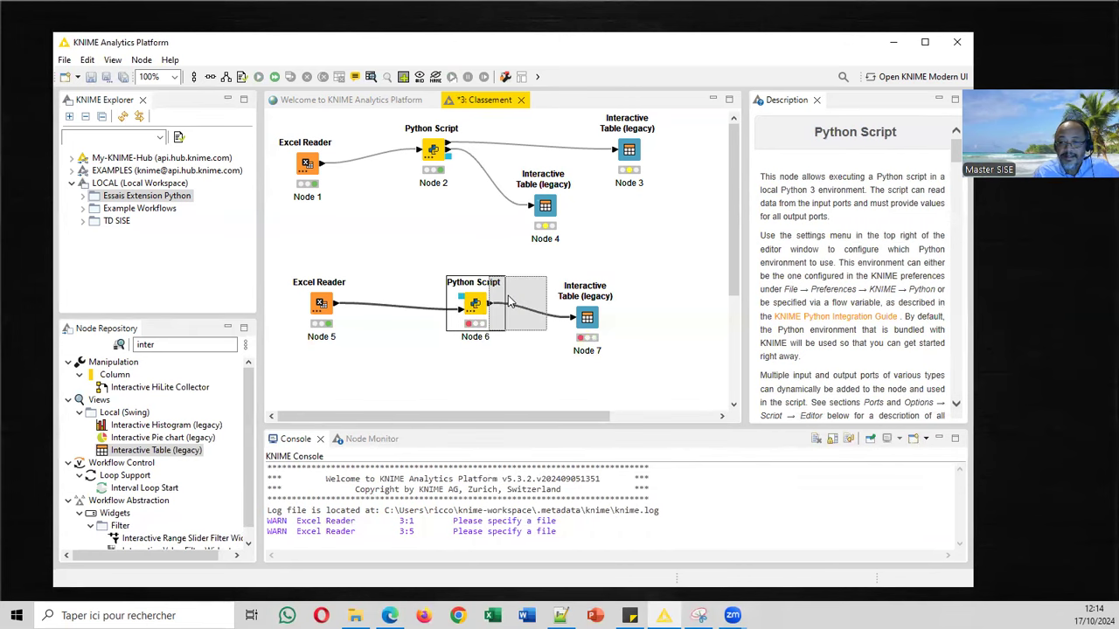
pyautogui.click(616, 314)
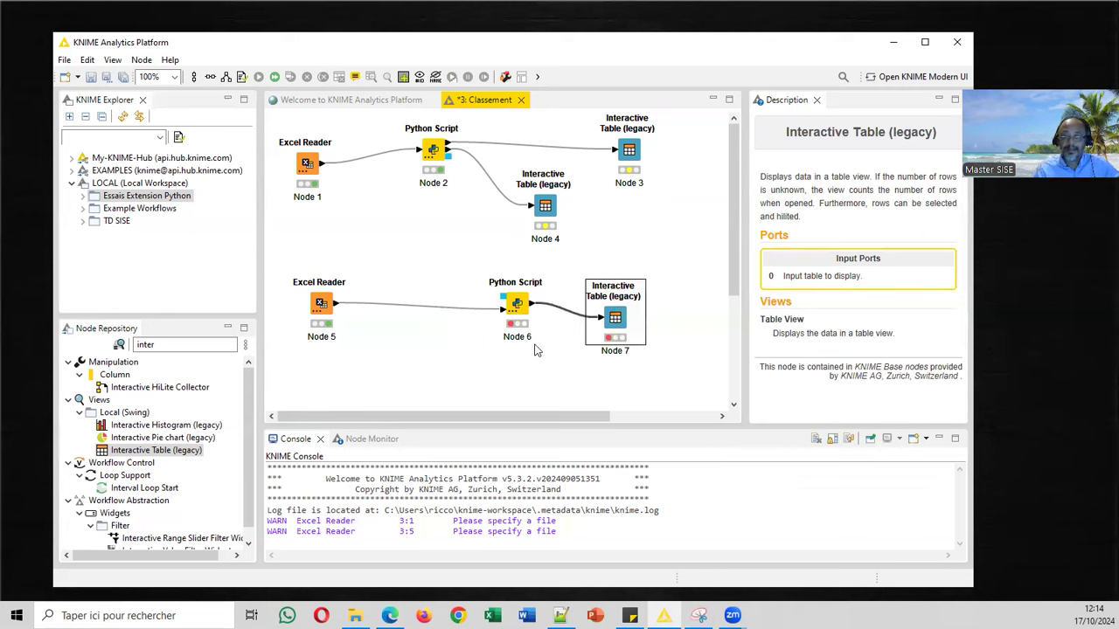
pyautogui.moveTo(448, 160); pyautogui.dragTo(508, 306)
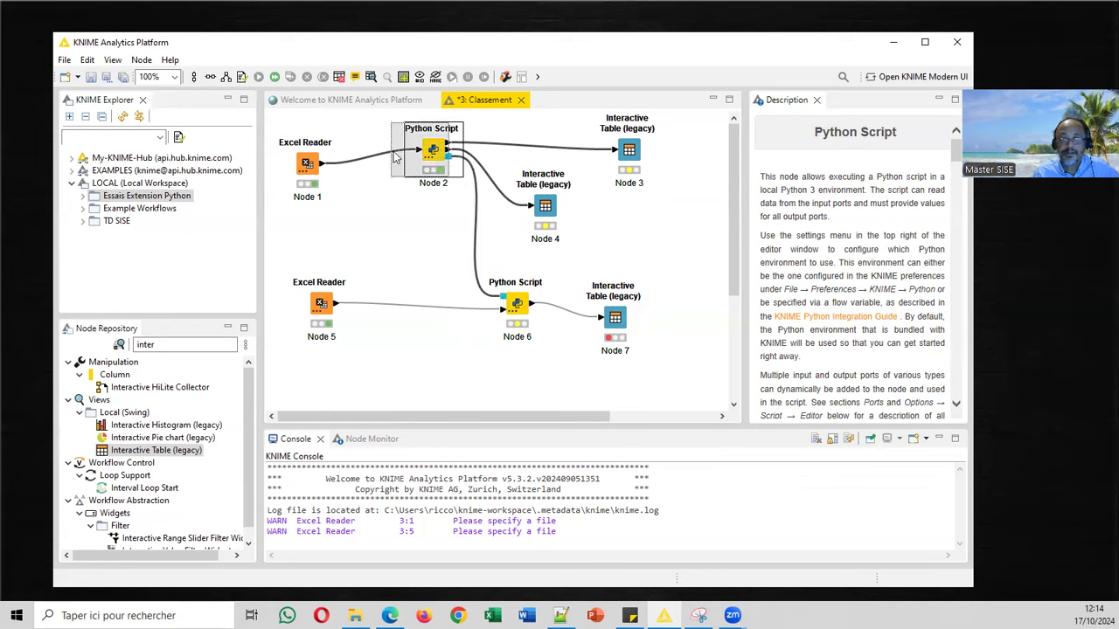
pyautogui.moveTo(430, 150); pyautogui.dragTo(388, 150)
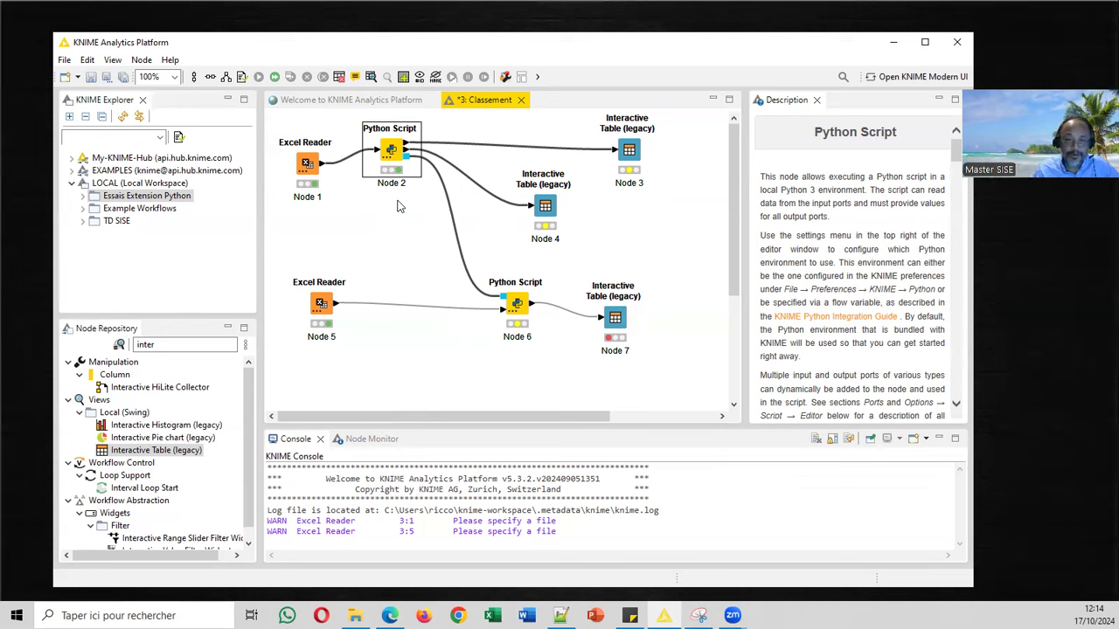
# Replace the second Python Script's default code with the pasted script that predicts from input_objects[0] and outputs a "prediction" column, and save the workflow.
pyautogui.rightClick(517, 304)
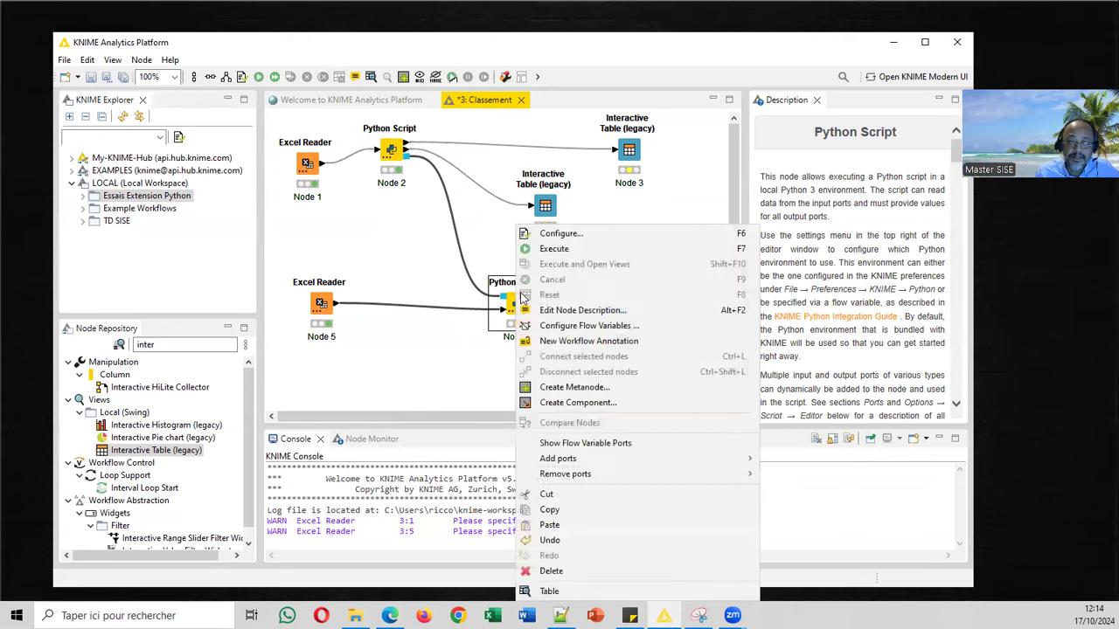
pyautogui.click(546, 232)
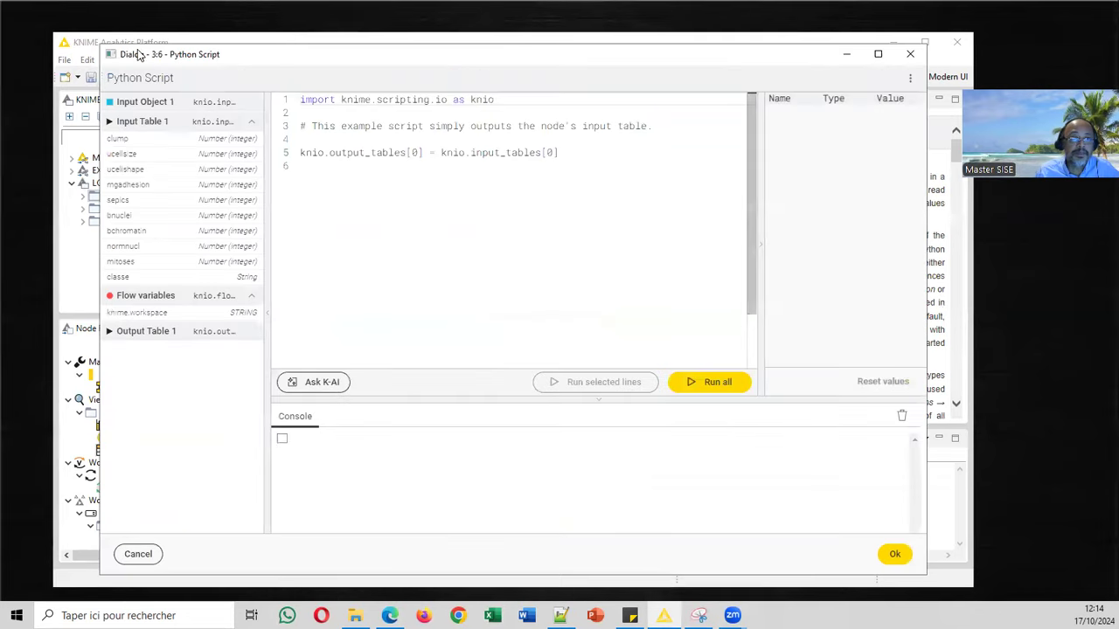
pyautogui.moveTo(101, 45); pyautogui.dragTo(201, 113)
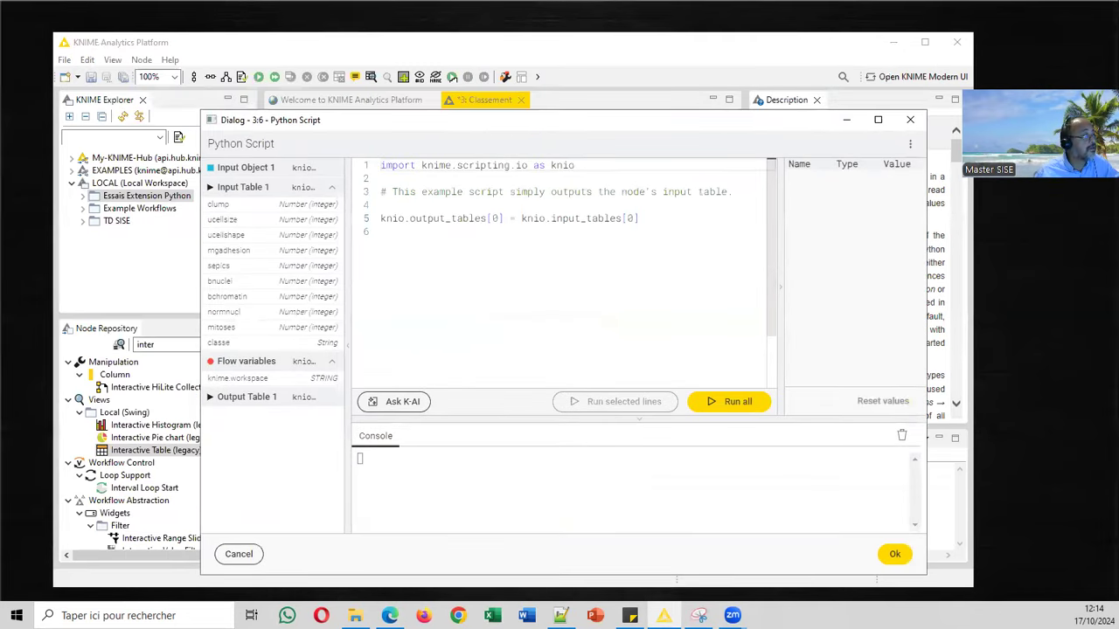
pyautogui.hotkey('alt', 'Tab')
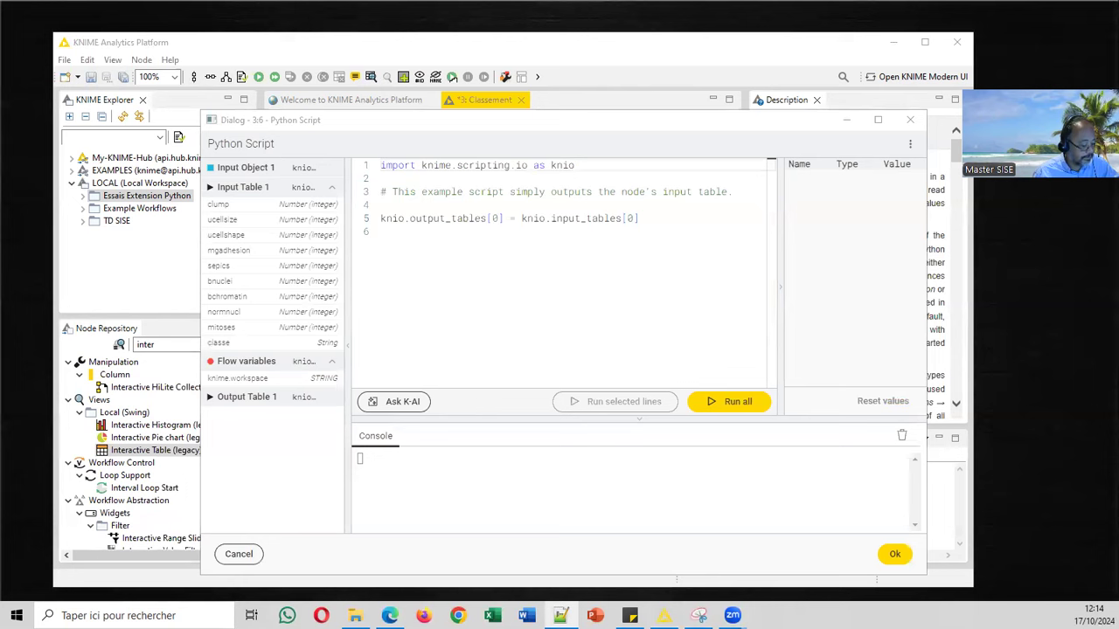
pyautogui.click(505, 277)
pyautogui.hotkey('ctrl', 'a')
pyautogui.press('BackSpace')
pyautogui.hotkey('ctrl', 'v')
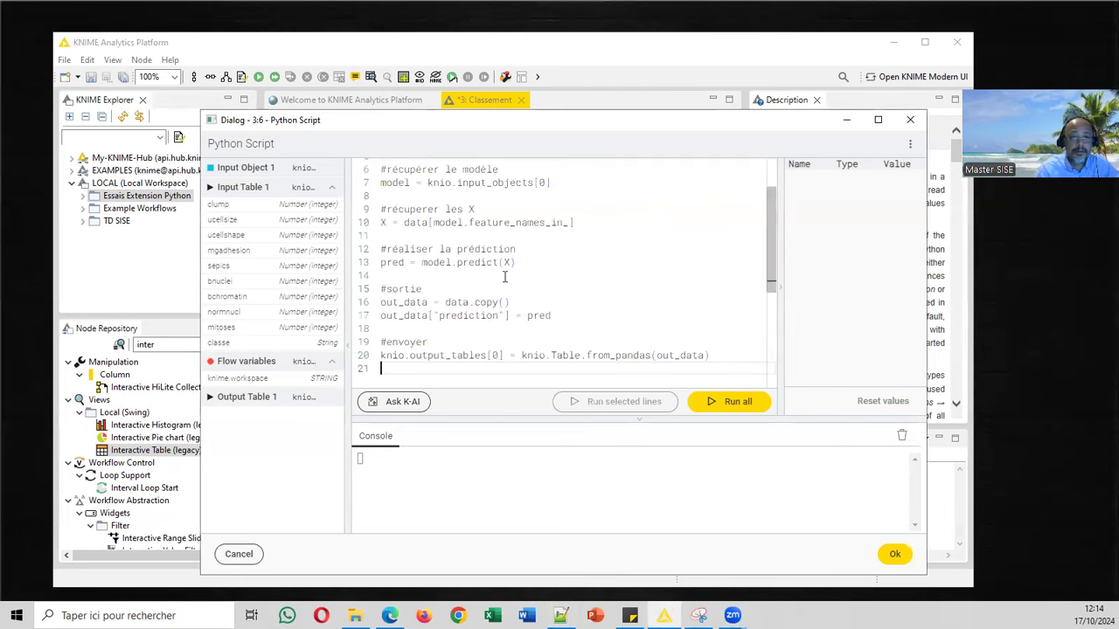
pyautogui.scroll(2, 512, 276)
pyautogui.hotkey('ctrl', 's')
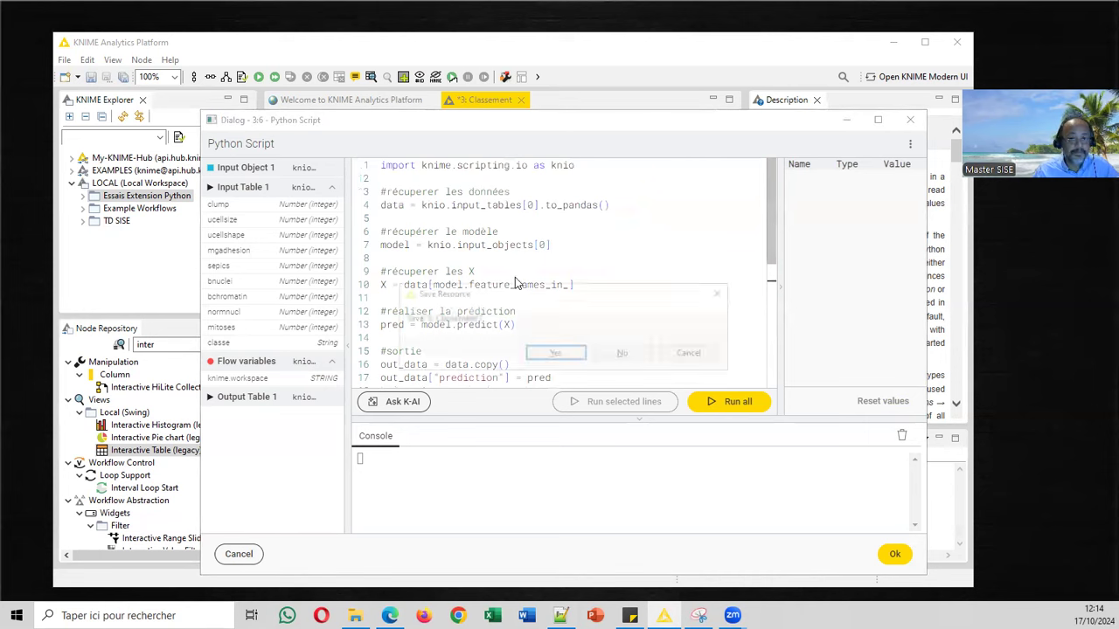
pyautogui.click(556, 354)
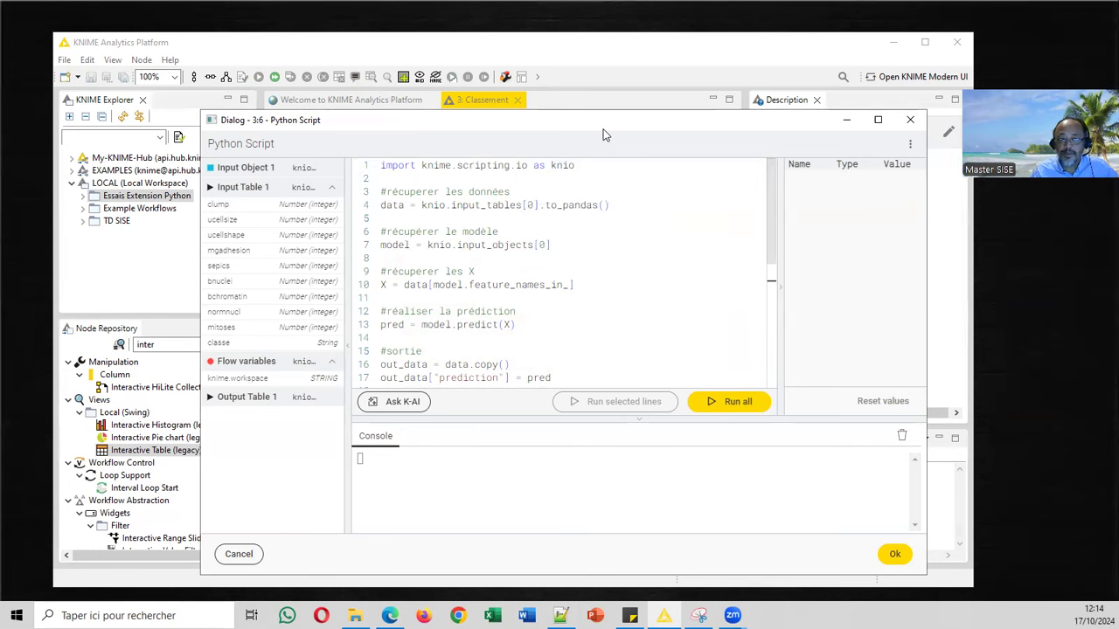
# Rename the variable that receives the input table on line 4 to data_test and move the dialog aside to reveal the workflow.
pyautogui.moveTo(602, 133); pyautogui.dragTo(637, 148)
pyautogui.click(439, 223)
pyautogui.write('_test')
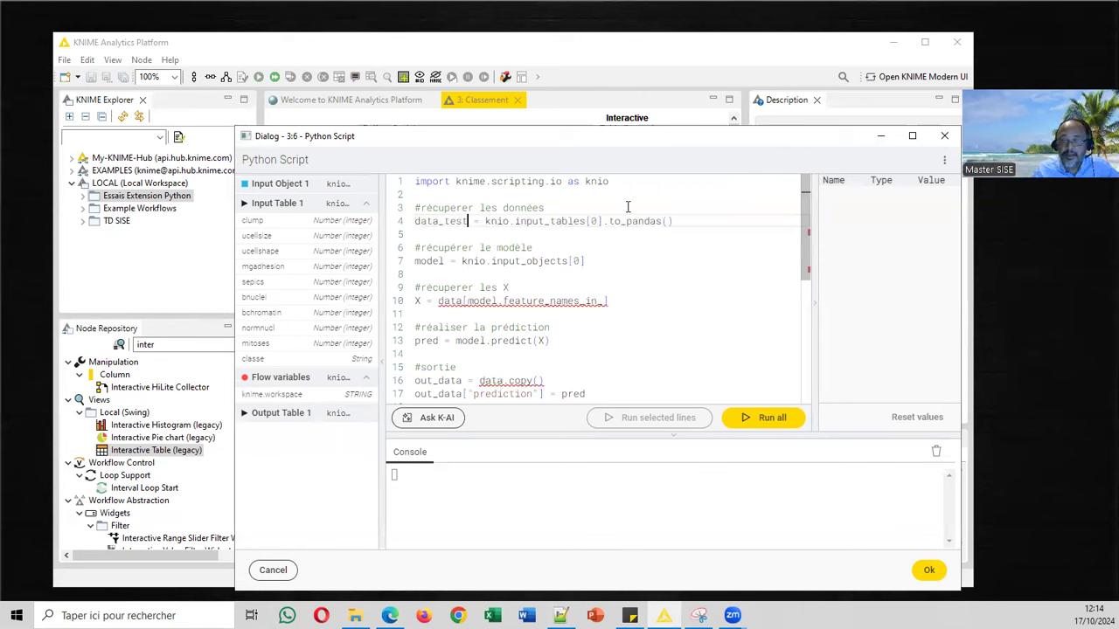
pyautogui.moveTo(622, 145); pyautogui.dragTo(681, 368)
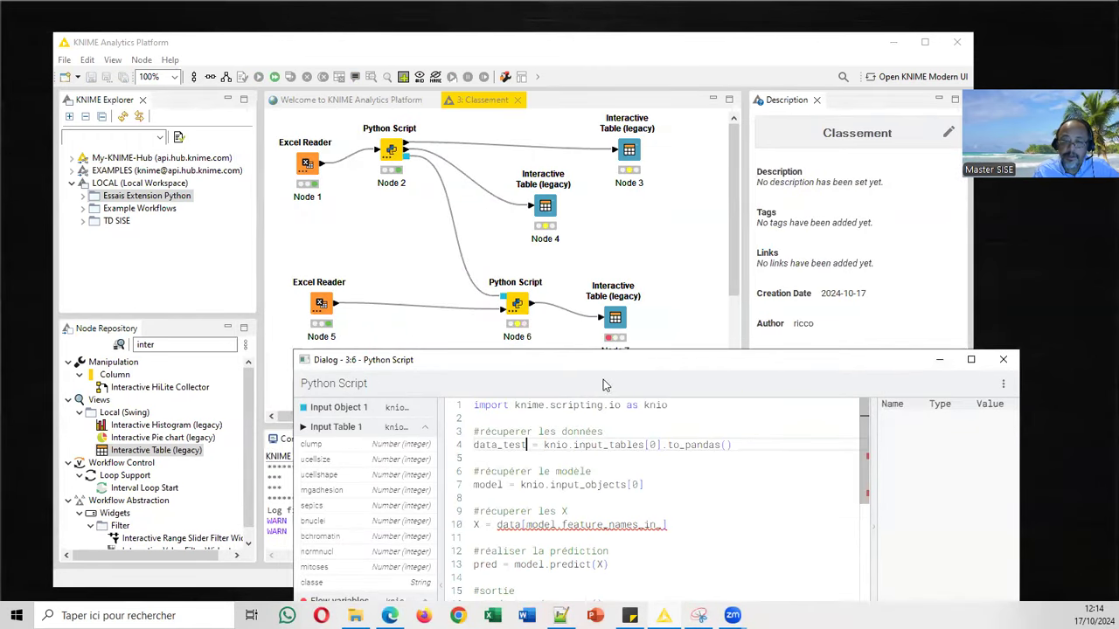
pyautogui.moveTo(614, 365); pyautogui.dragTo(620, 385)
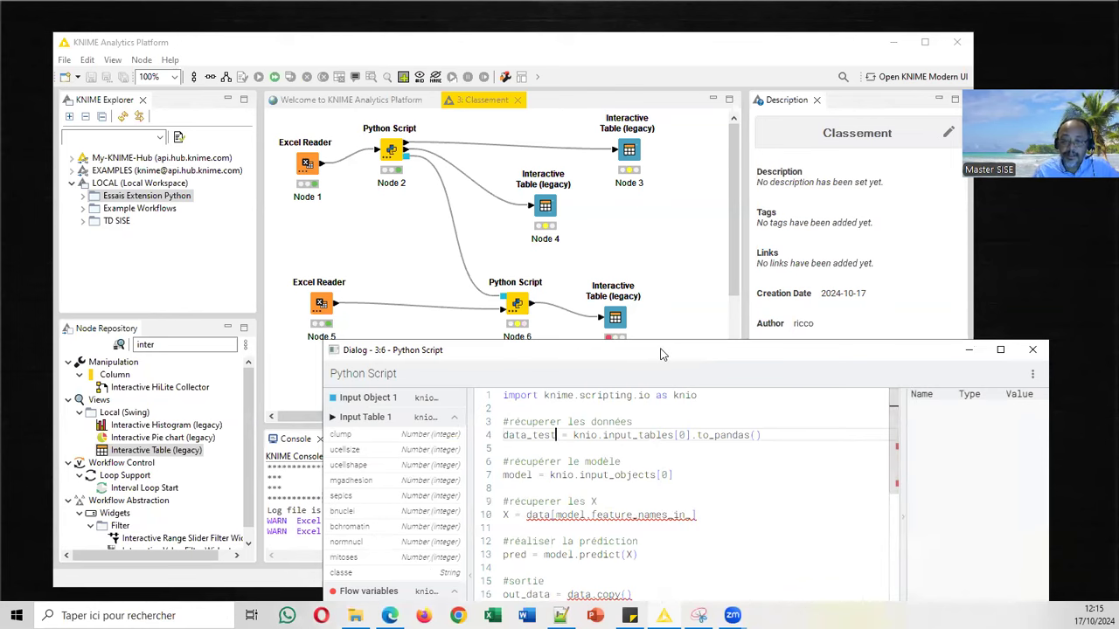
# Change data to data_test in the line 10 expression that selects the model's feature columns.
pyautogui.moveTo(662, 354); pyautogui.dragTo(718, 349)
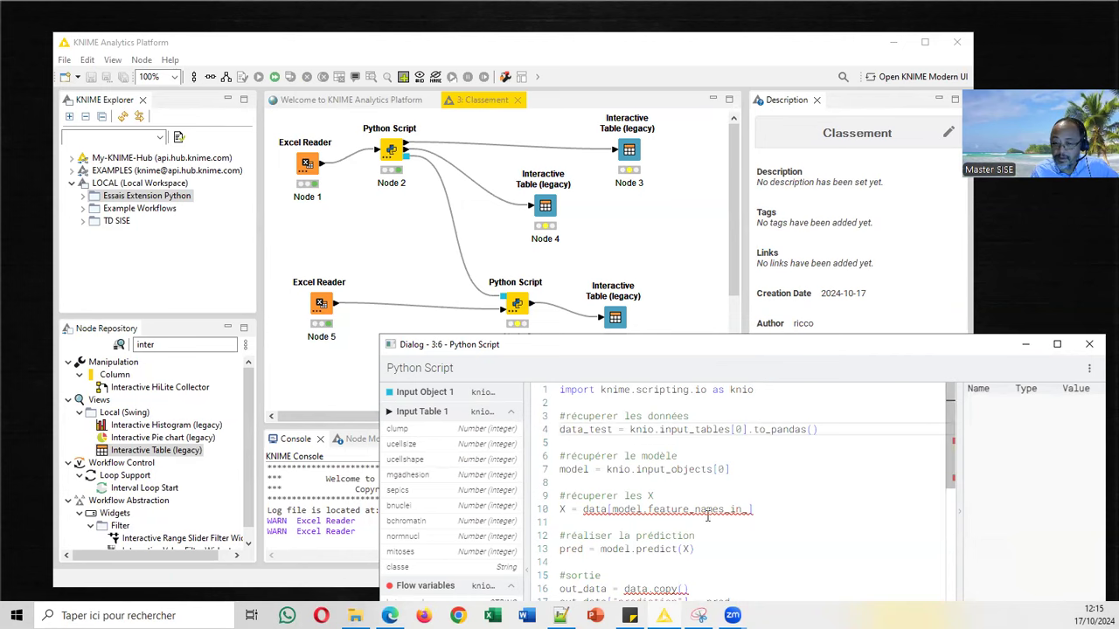
pyautogui.moveTo(737, 512)
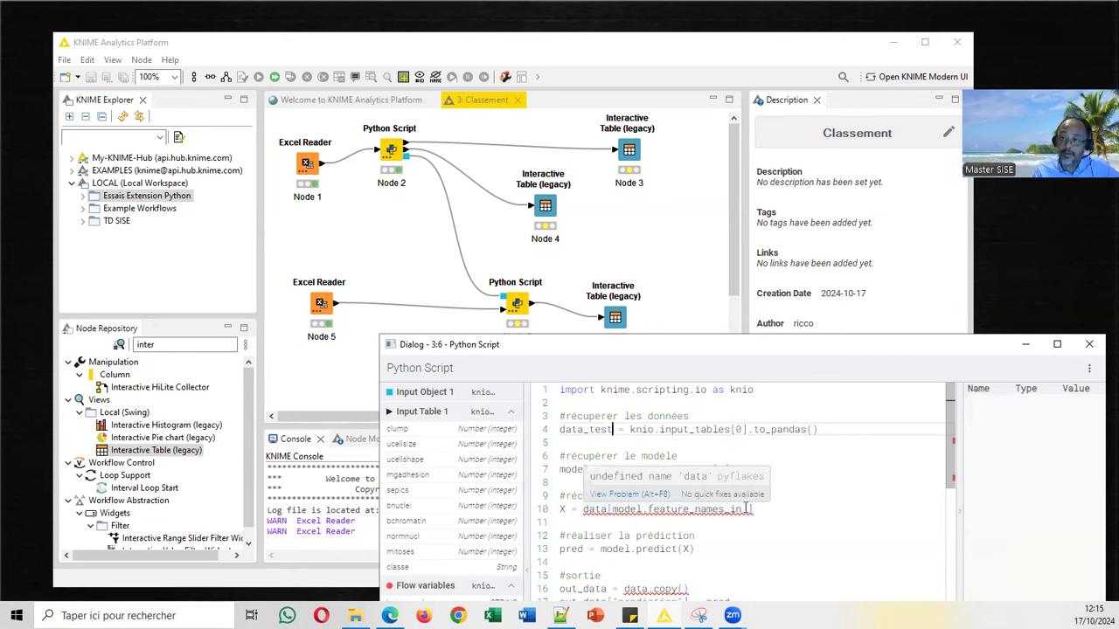
pyautogui.click(605, 510)
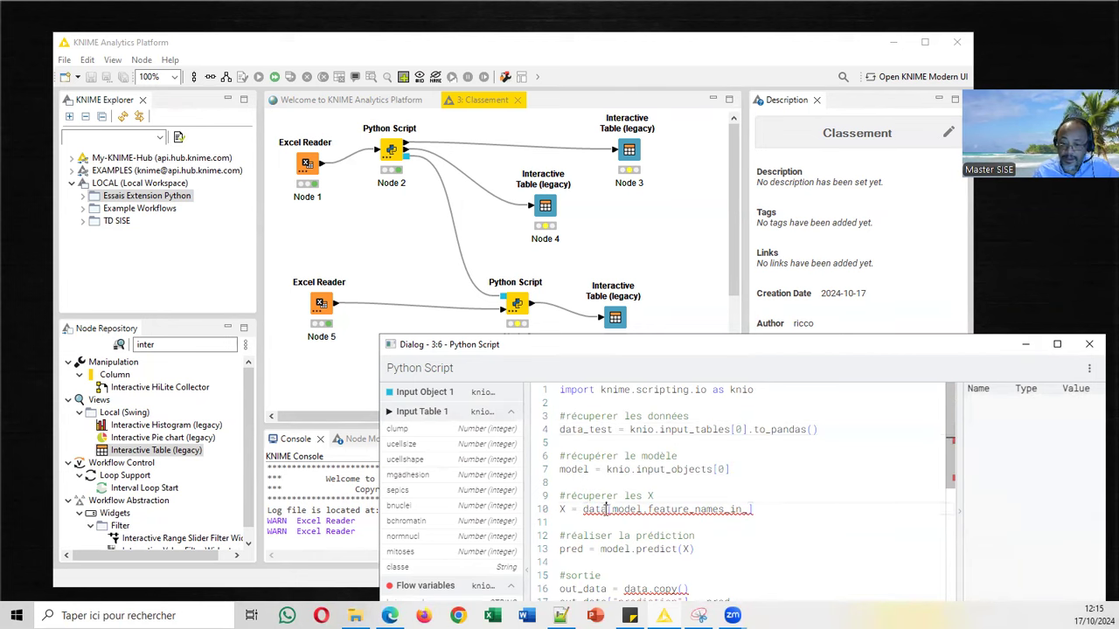
pyautogui.write('_test')
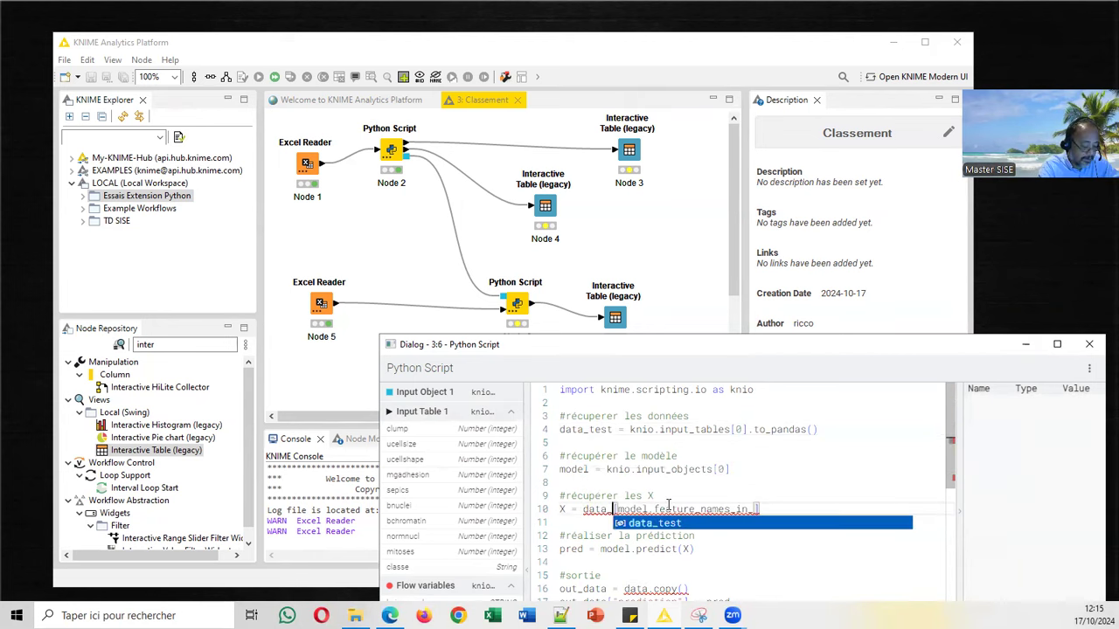
pyautogui.click(697, 458)
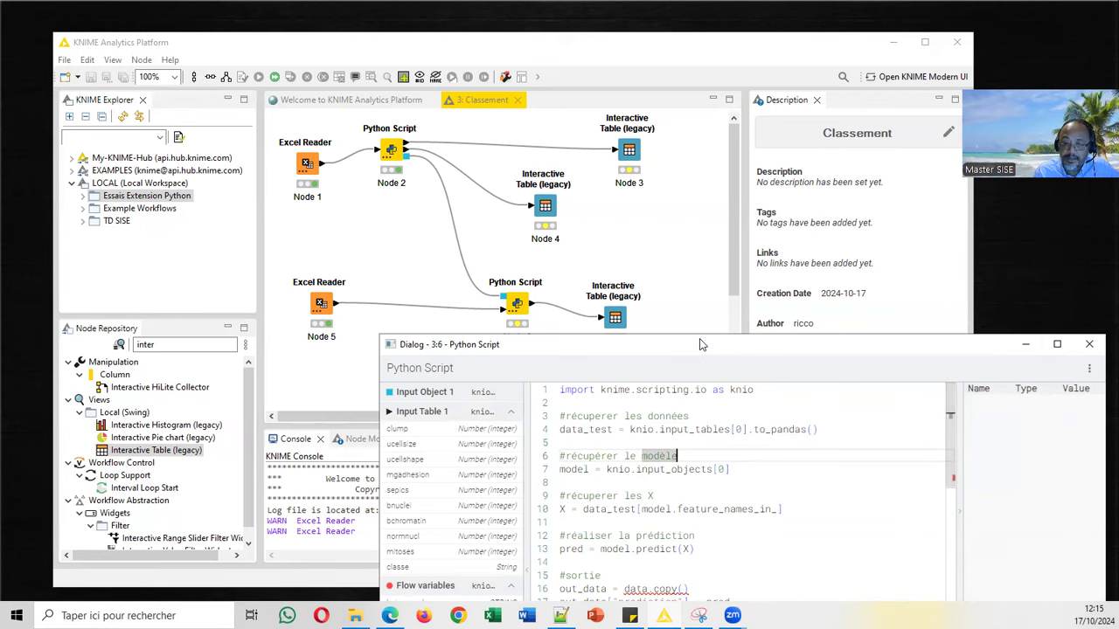
# Change data to data_test in the copy() call that creates out_data on line 16.
pyautogui.moveTo(700, 344); pyautogui.dragTo(713, 286)
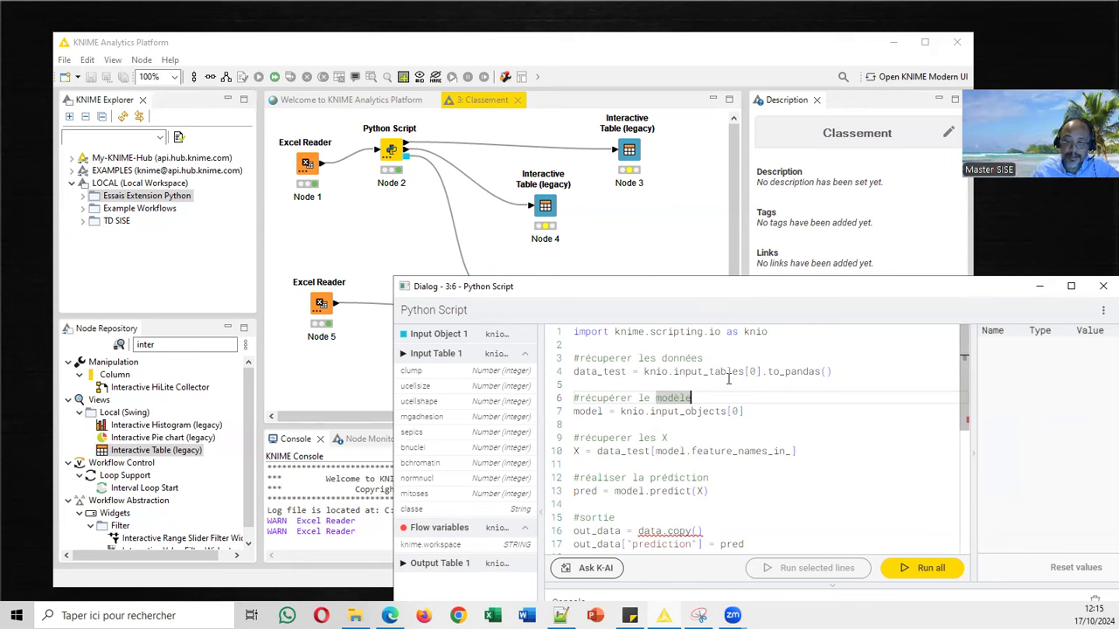
pyautogui.click(663, 532)
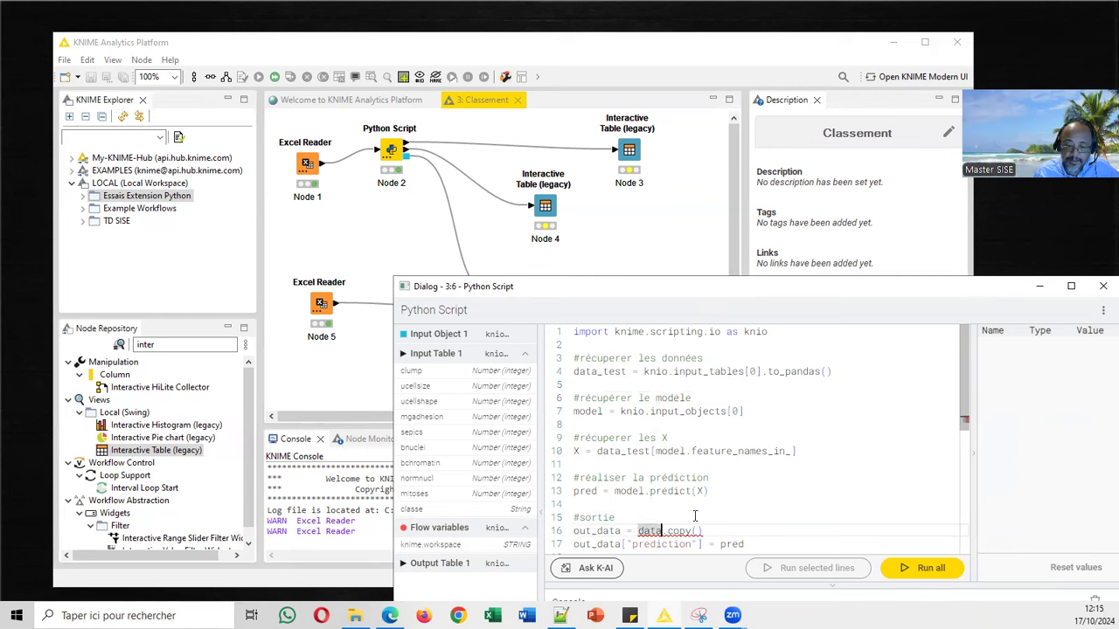
pyautogui.write('_test')
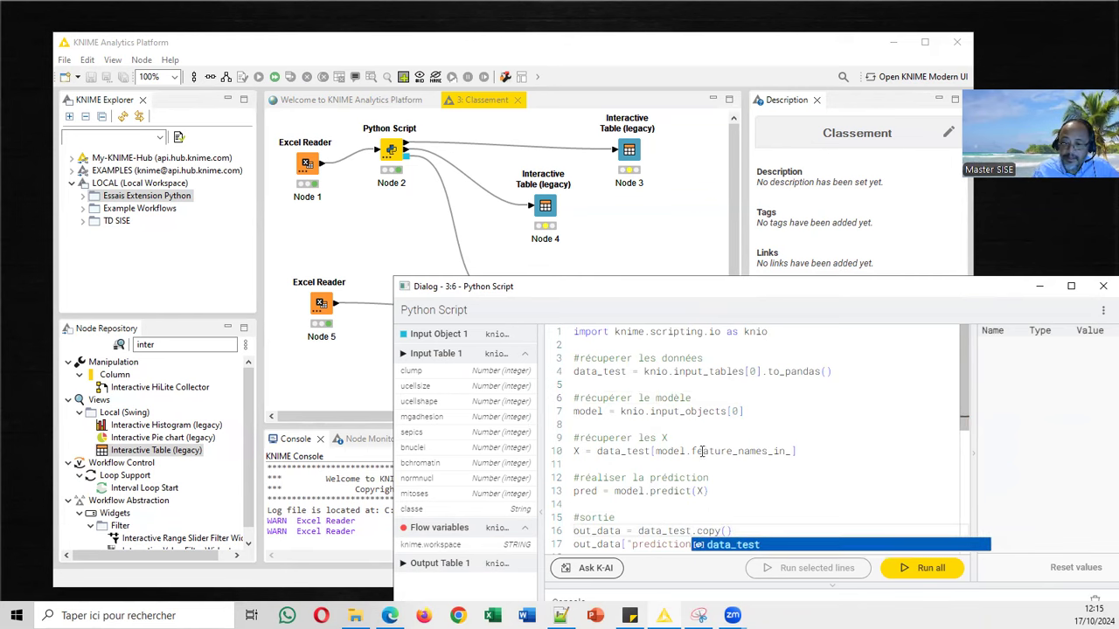
pyautogui.scroll(-1, 699, 451)
pyautogui.click(782, 446)
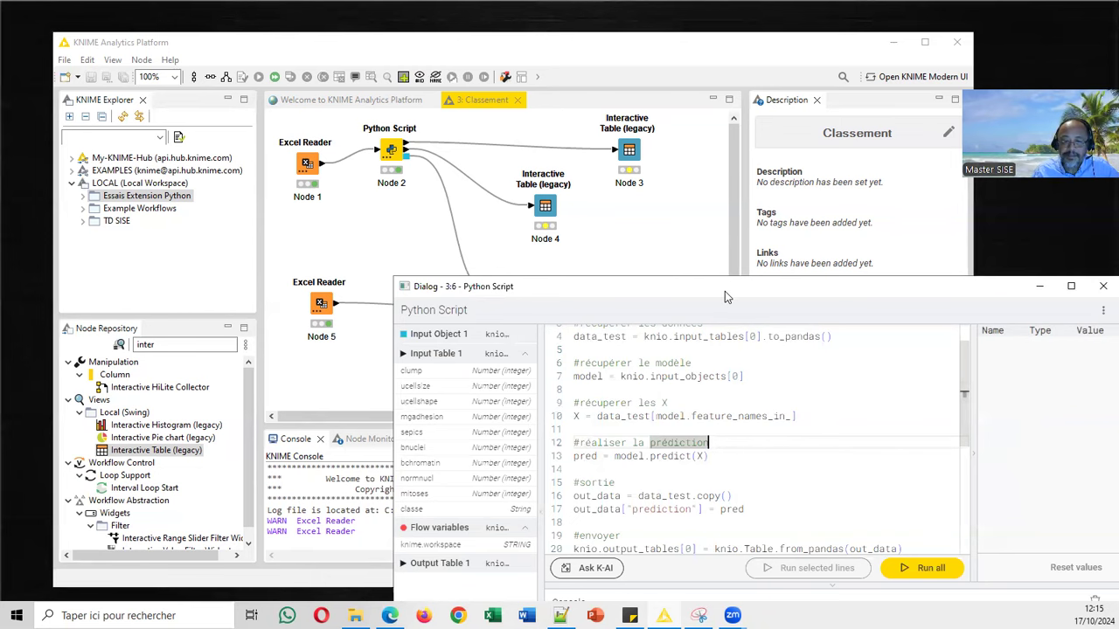
# Review the rest of the prediction script, run all of it, and accept the second Python Script's configuration.
pyautogui.moveTo(725, 291); pyautogui.dragTo(641, 360)
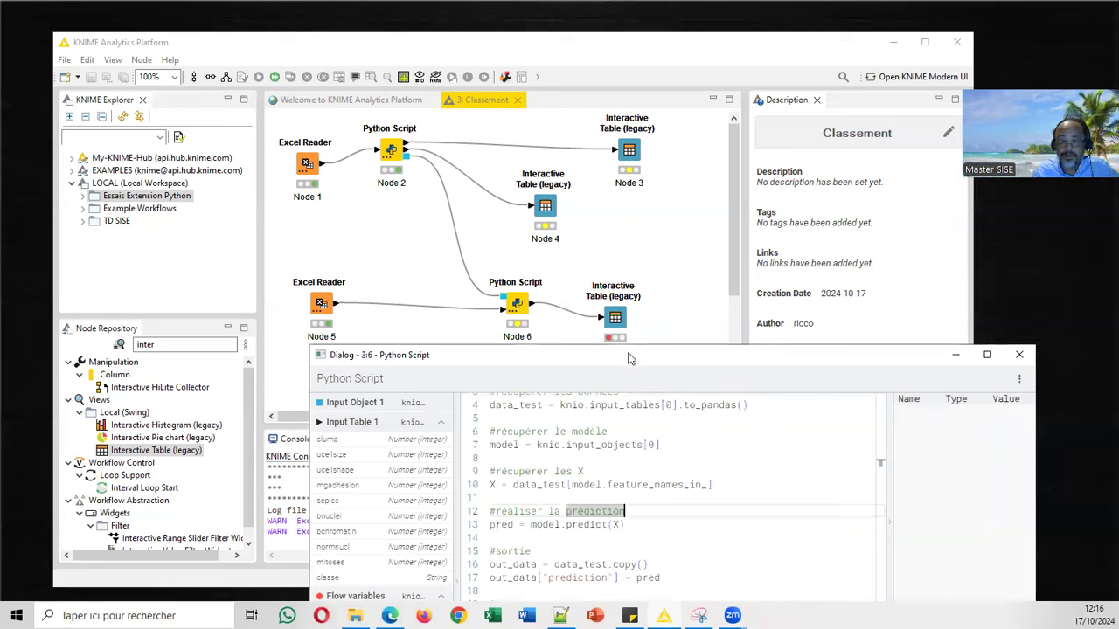
pyautogui.moveTo(629, 358); pyautogui.dragTo(514, 131)
pyautogui.scroll(-3, 638, 329)
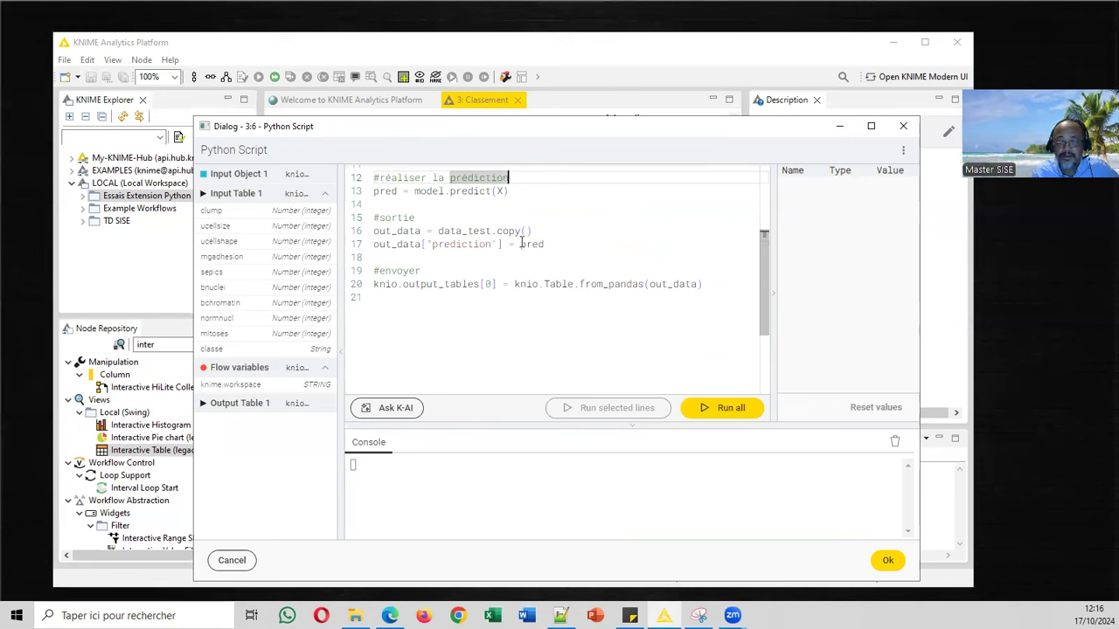
pyautogui.scroll(2, 506, 241)
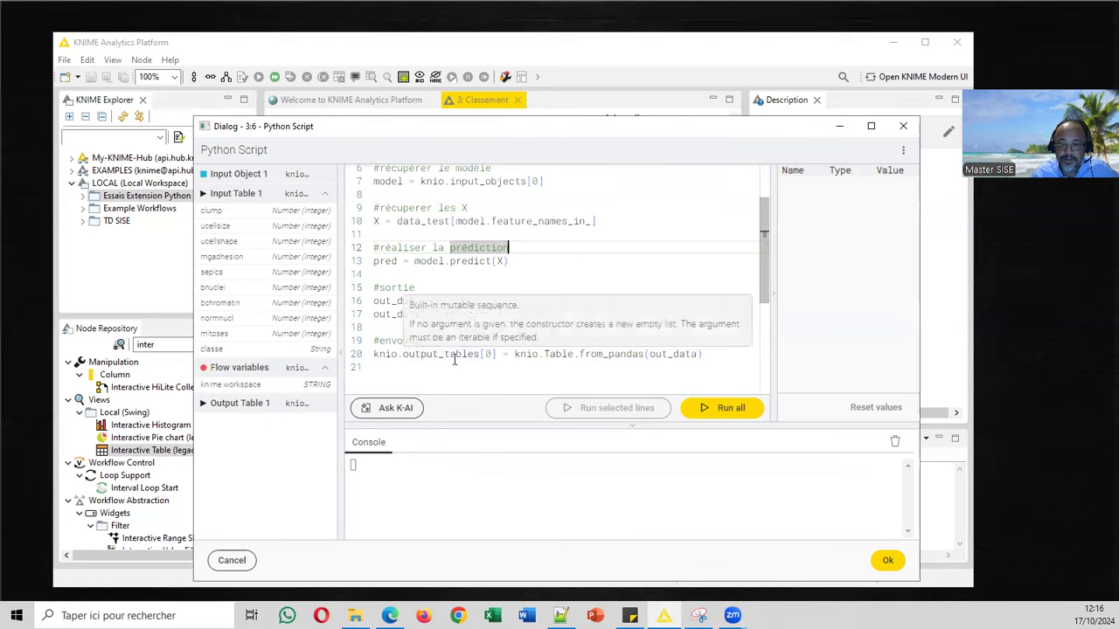
pyautogui.click(718, 408)
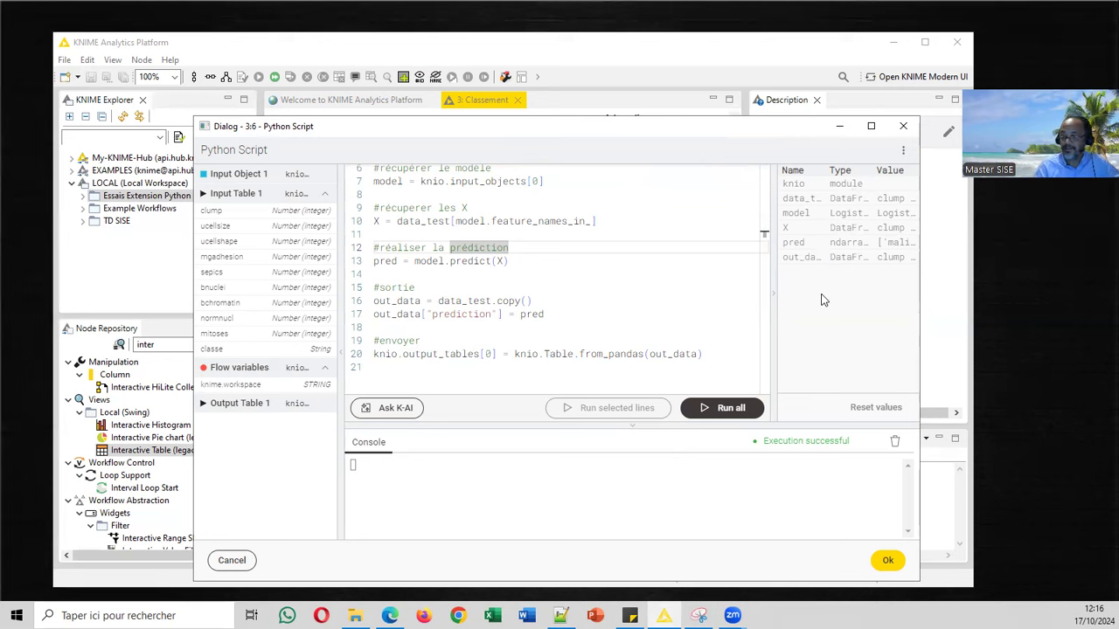
pyautogui.click(888, 560)
# Align the second Python Script and its Interactive Table in a row, then execute the table node and open its view.
pyautogui.moveTo(516, 304); pyautogui.dragTo(489, 289)
pyautogui.moveTo(612, 299); pyautogui.dragTo(613, 298)
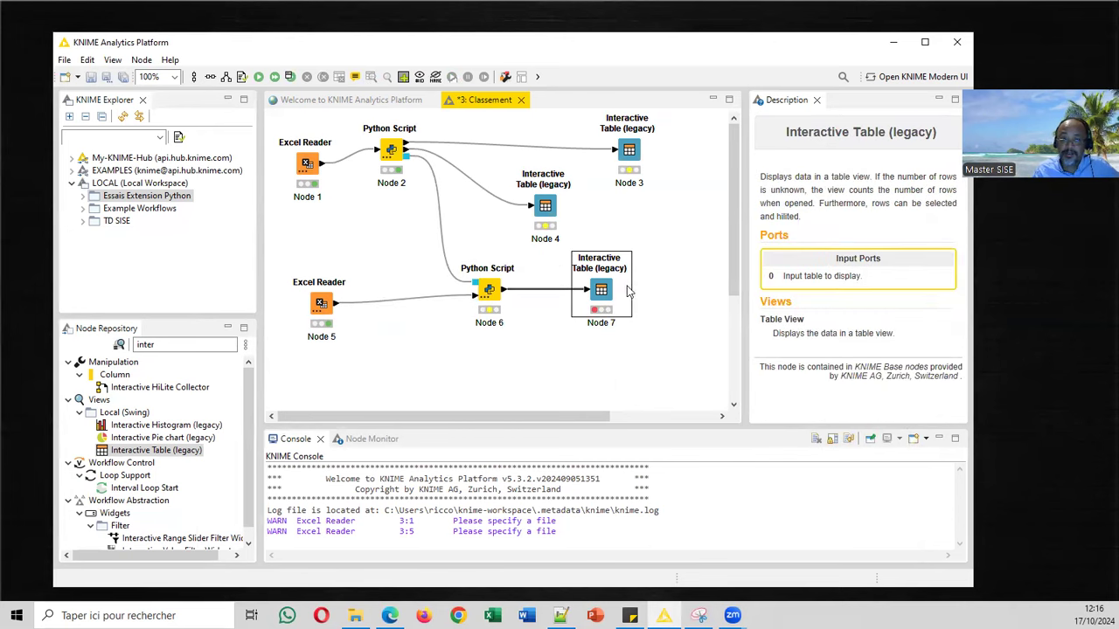
pyautogui.rightClick(601, 291)
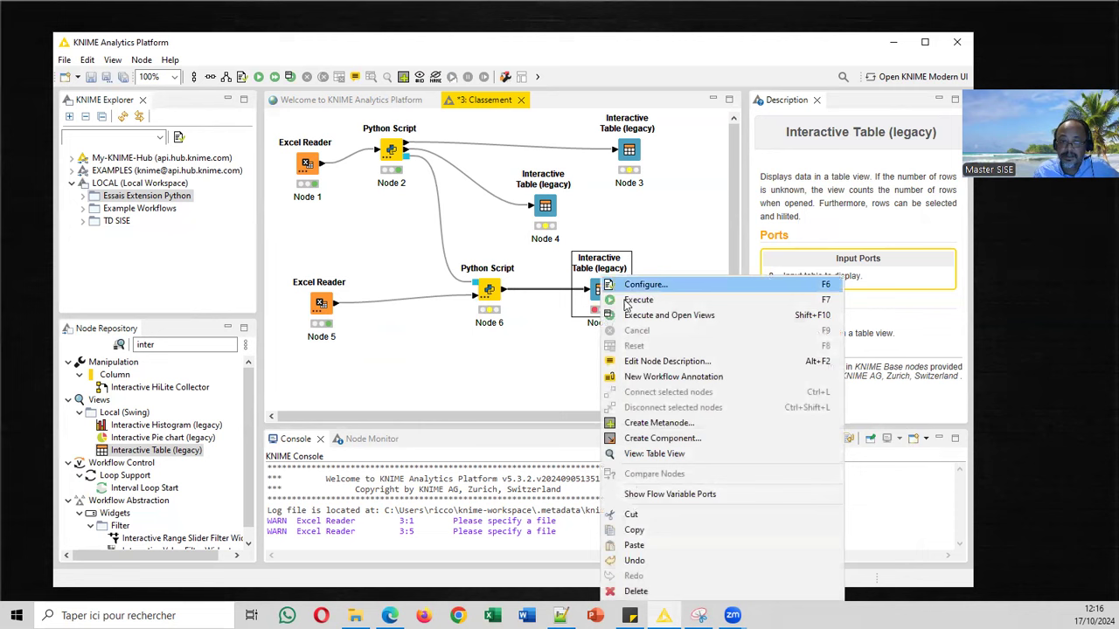
pyautogui.click(630, 315)
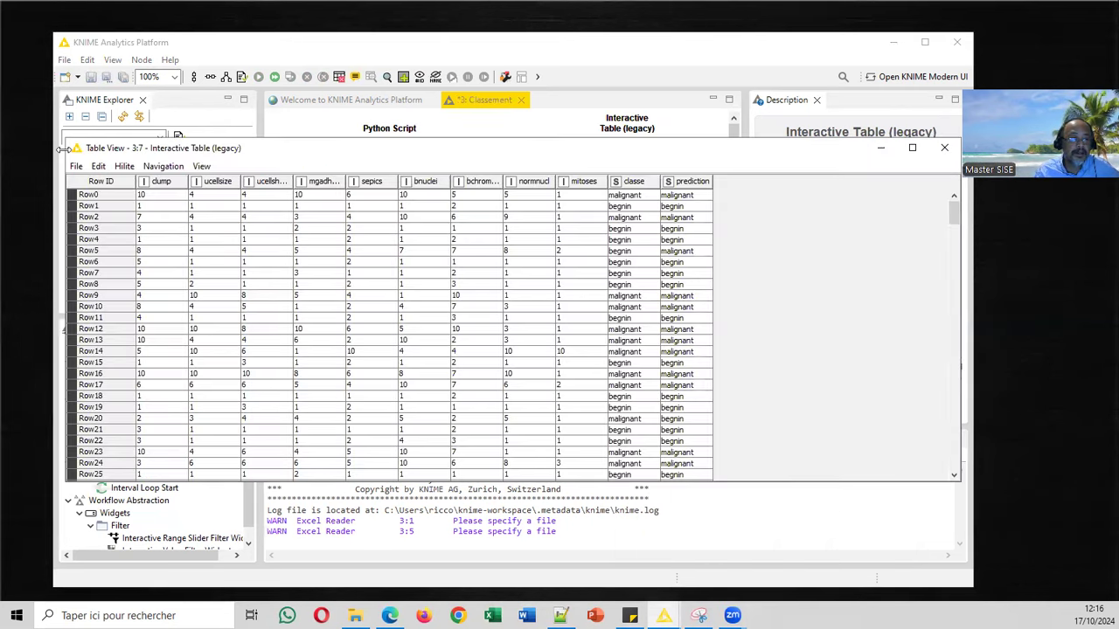
# Shrink and reposition the table view, compare the classe and prediction columns down to the last row, and close the view.
pyautogui.moveTo(61, 149); pyautogui.dragTo(378, 150)
pyautogui.moveTo(666, 159); pyautogui.dragTo(579, 240)
pyautogui.moveTo(747, 557); pyautogui.dragTo(839, 557)
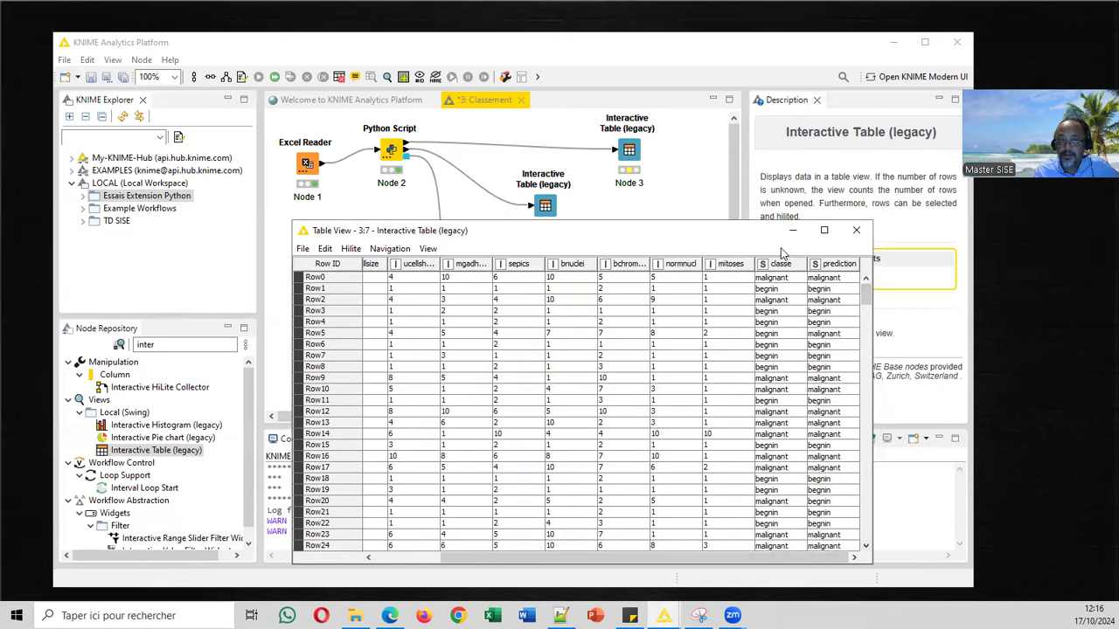
pyautogui.moveTo(866, 294); pyautogui.dragTo(910, 586)
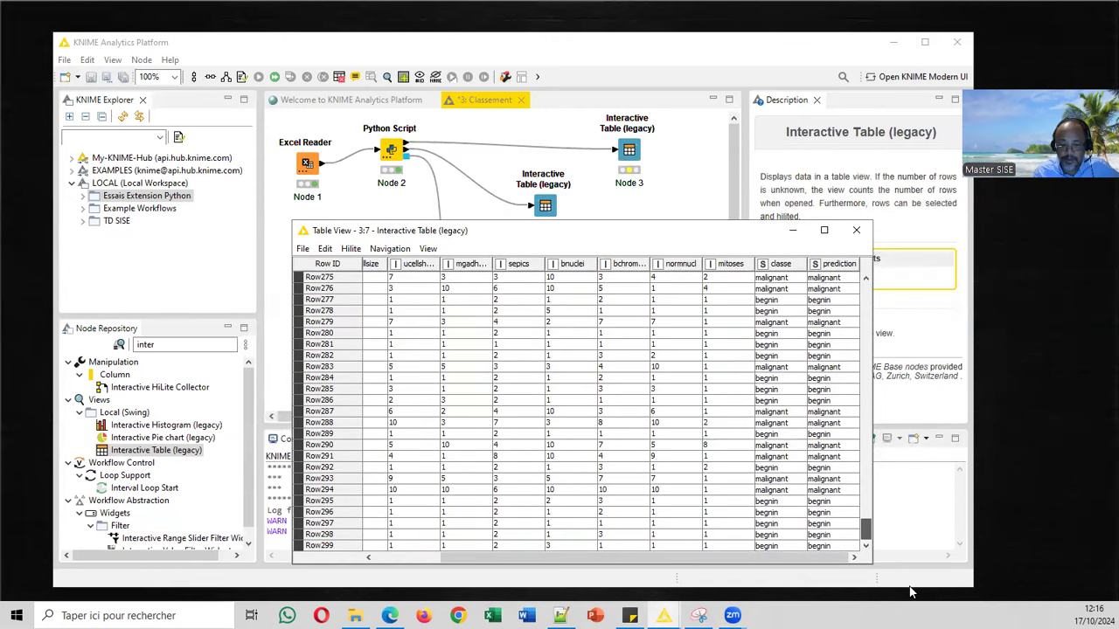
pyautogui.moveTo(866, 532); pyautogui.dragTo(865, 278)
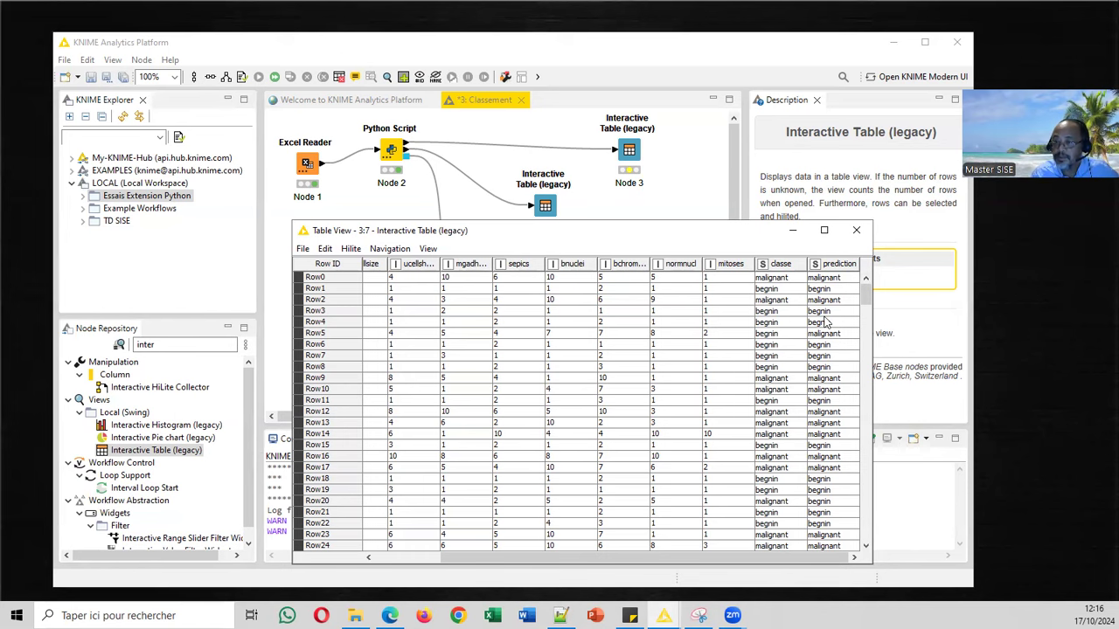
pyautogui.click(856, 230)
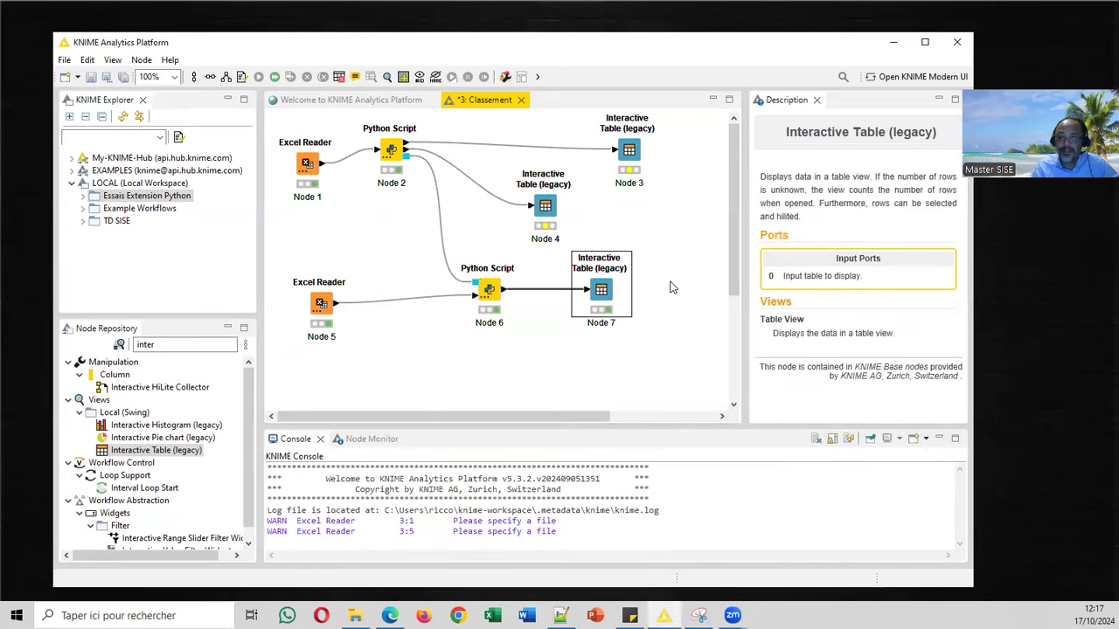
# Reopen the table view of the Interactive Table fed by the second Python Script, check the prediction column, and close it.
pyautogui.rightClick(490, 290)
pyautogui.click(602, 290)
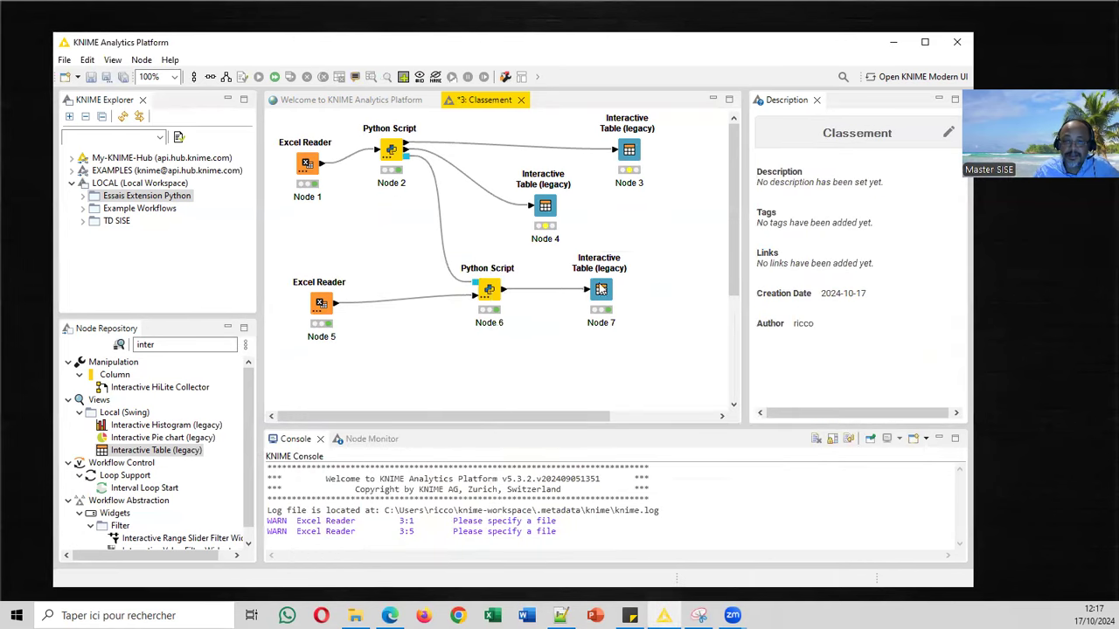
pyautogui.rightClick(602, 291)
pyautogui.click(656, 453)
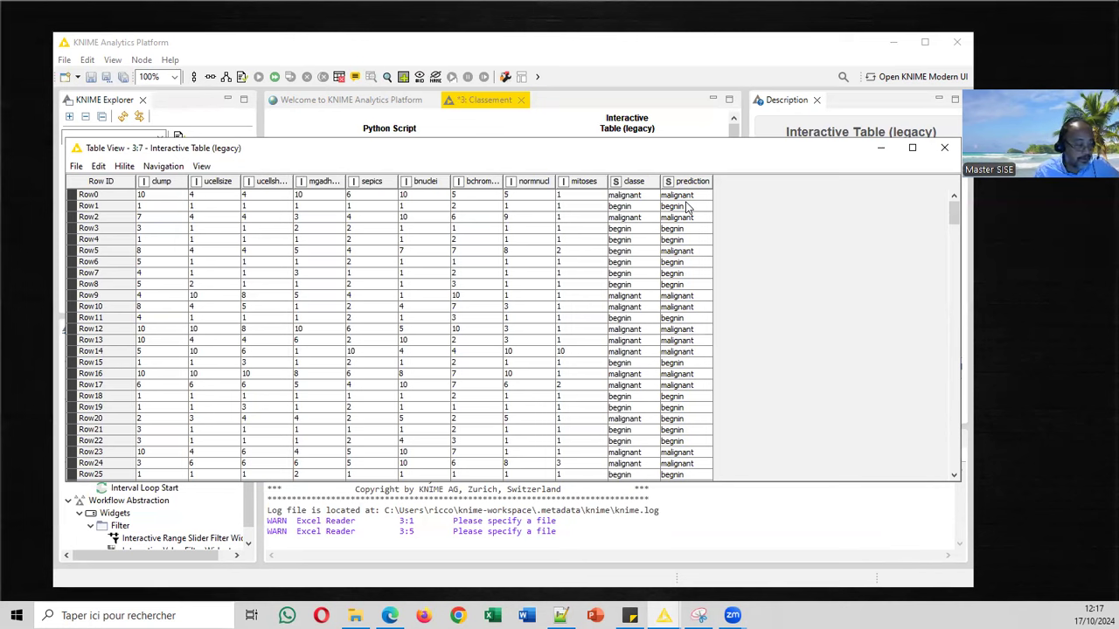
pyautogui.click(945, 148)
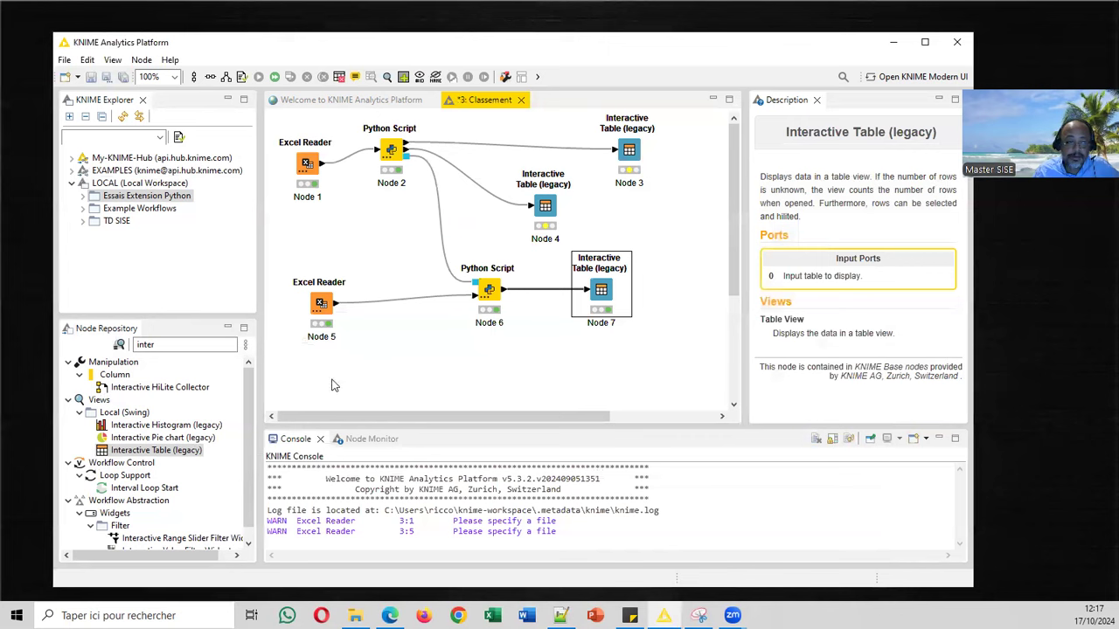
# Find the Scorer node, place it below the lower Interactive Table, and connect the second Python Script's output table to it.
pyautogui.doubleClick(144, 344)
pyautogui.write('s')
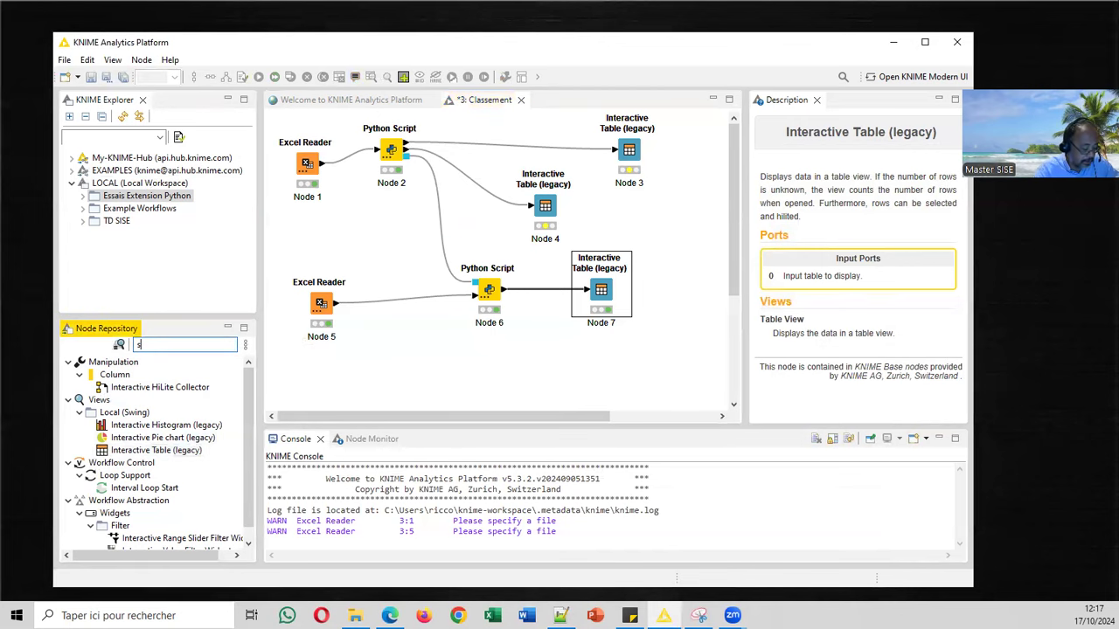
pyautogui.write('corer')
pyautogui.moveTo(135, 400); pyautogui.dragTo(603, 365)
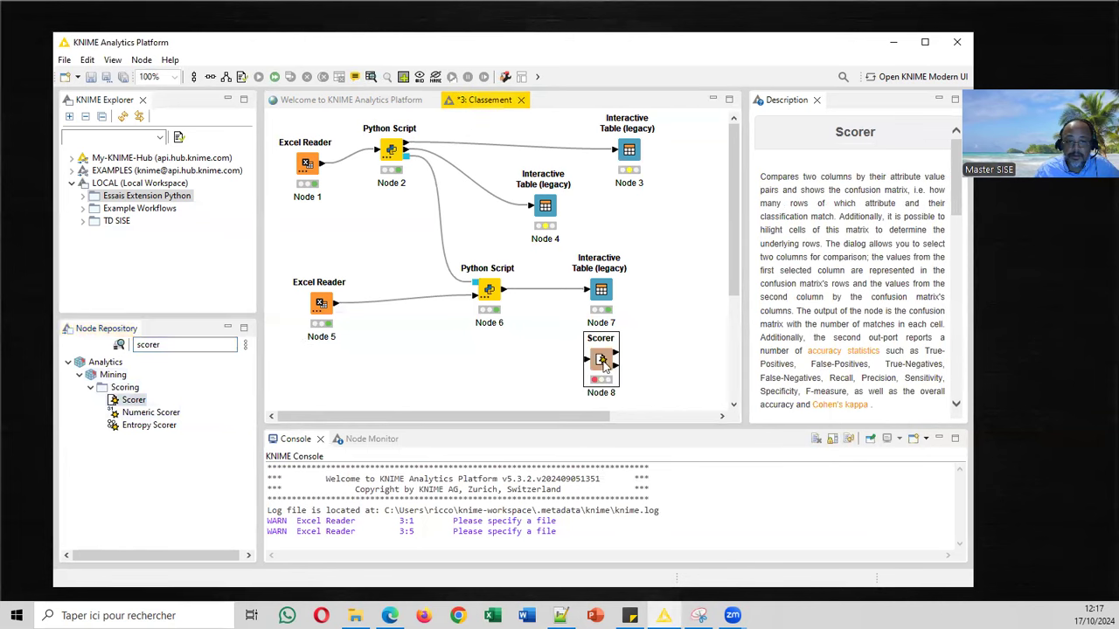
pyautogui.moveTo(491, 291); pyautogui.dragTo(566, 362)
pyautogui.click(594, 363)
# Configure the Scorer with classe as the first column and prediction as the second column.
pyautogui.rightClick(575, 361)
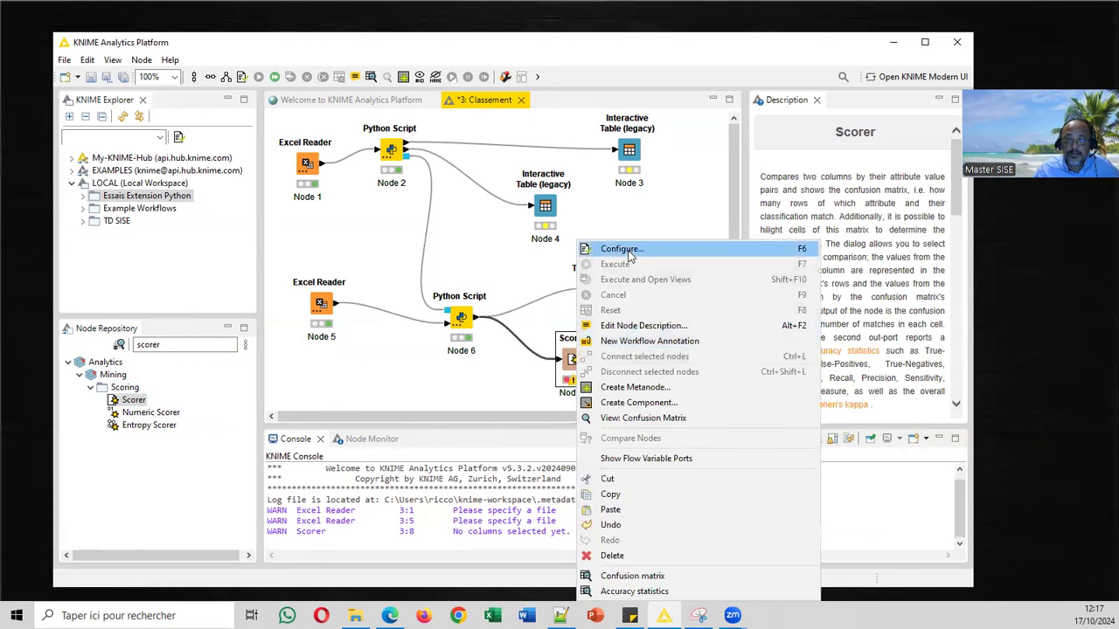
pyautogui.click(628, 250)
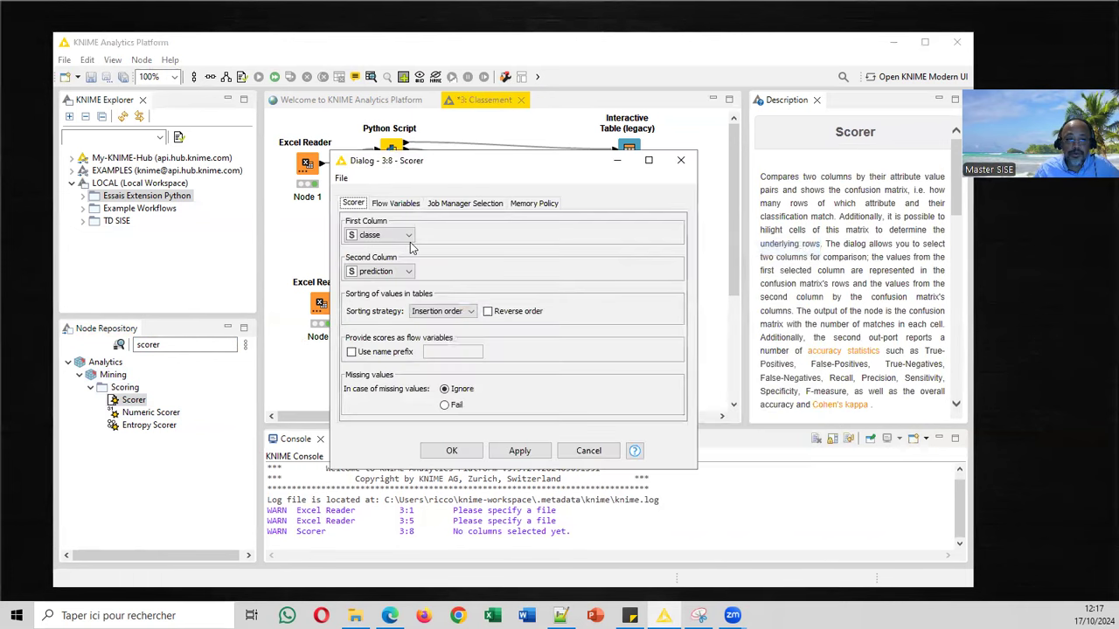
pyautogui.click(408, 236)
pyautogui.click(408, 236)
pyautogui.click(409, 273)
pyautogui.click(409, 273)
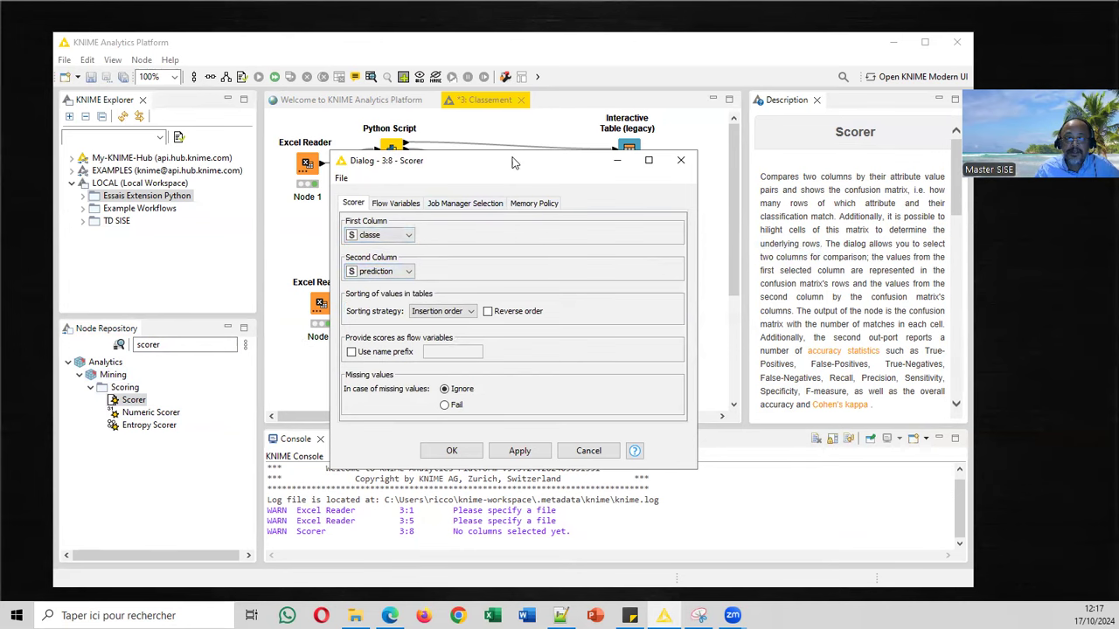
pyautogui.moveTo(514, 164); pyautogui.dragTo(885, 252)
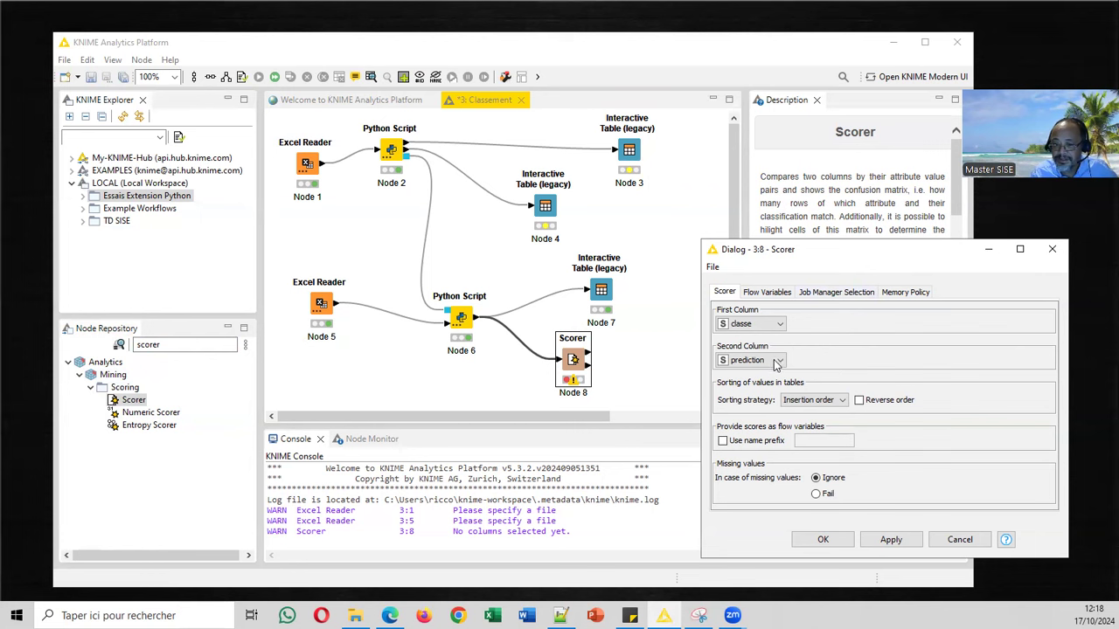
pyautogui.click(805, 536)
# Execute the Scorer, open its confusion matrix view, and shrink and move that window clear of the workflow nodes.
pyautogui.rightClick(581, 361)
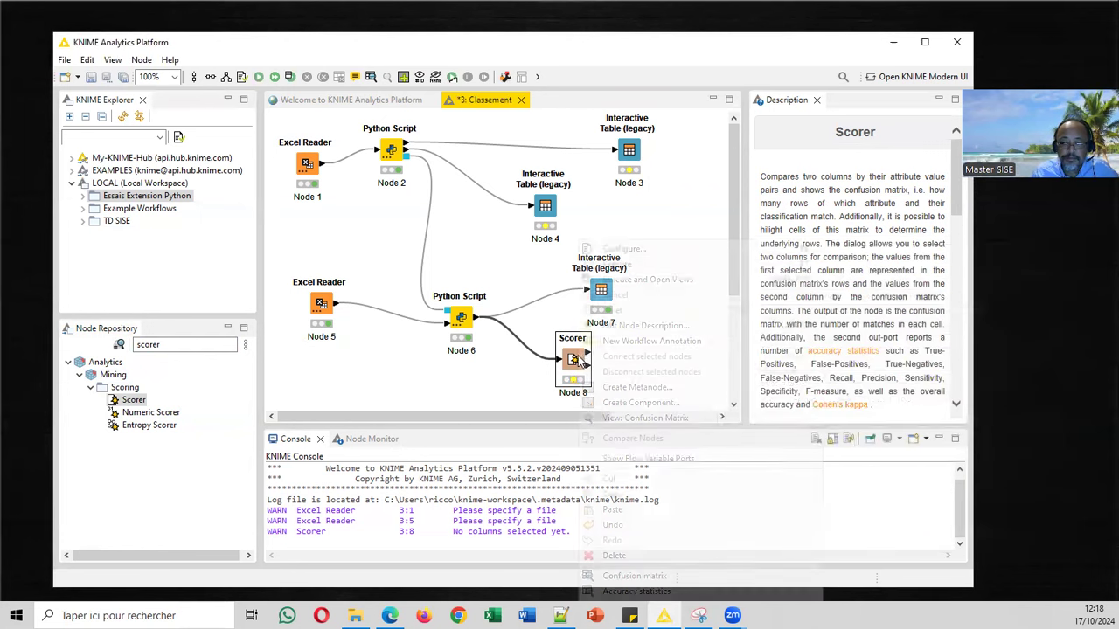
pyautogui.click(637, 280)
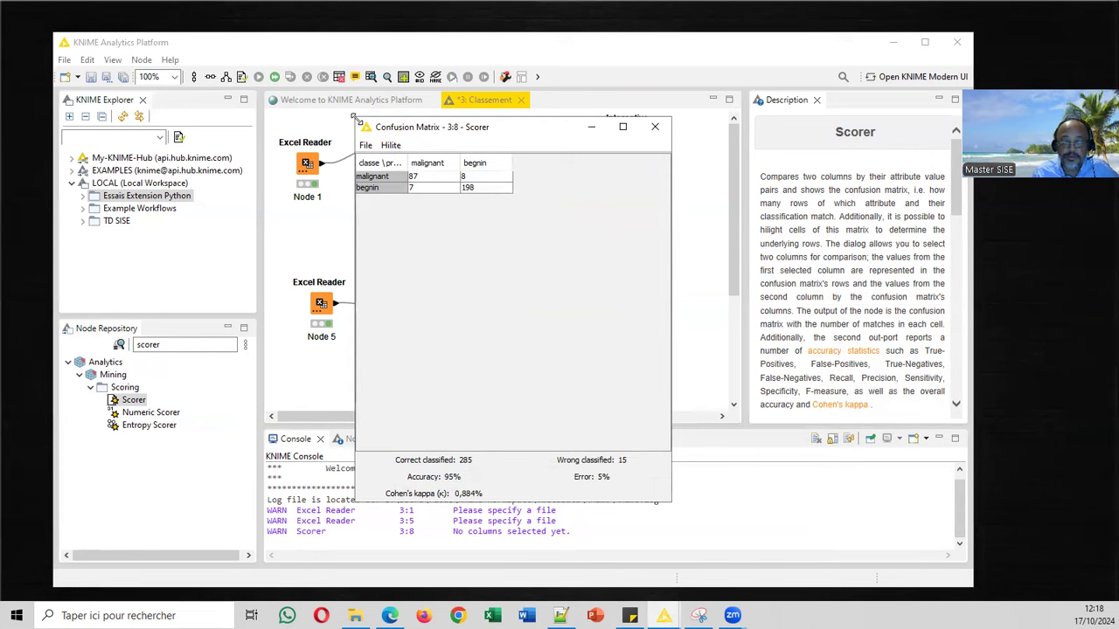
pyautogui.moveTo(353, 117); pyautogui.dragTo(487, 318)
pyautogui.moveTo(569, 331); pyautogui.dragTo(792, 336)
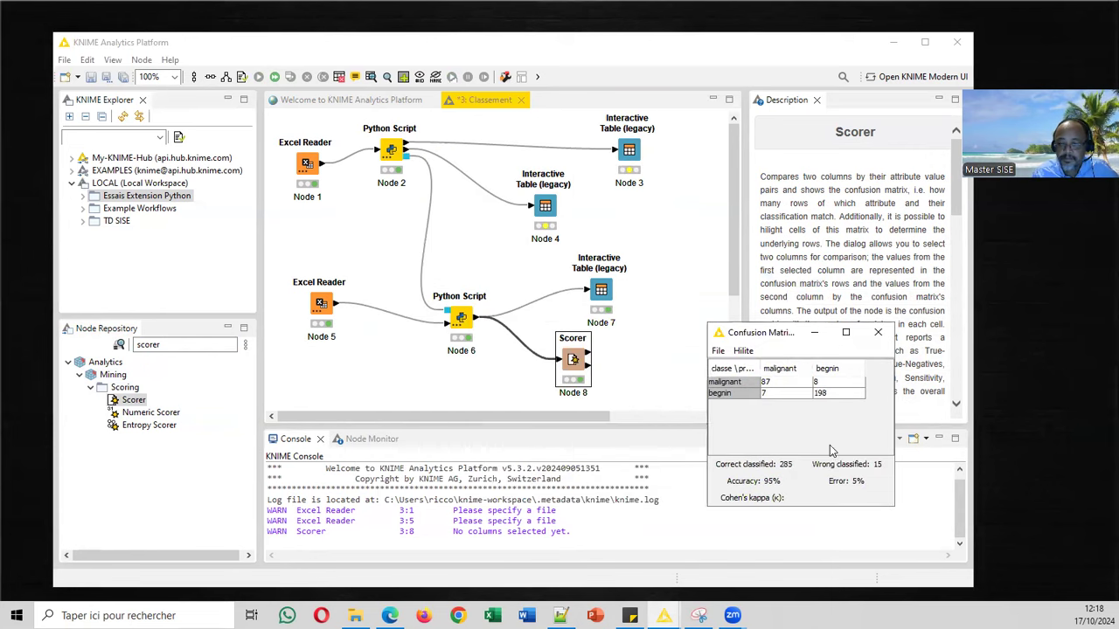